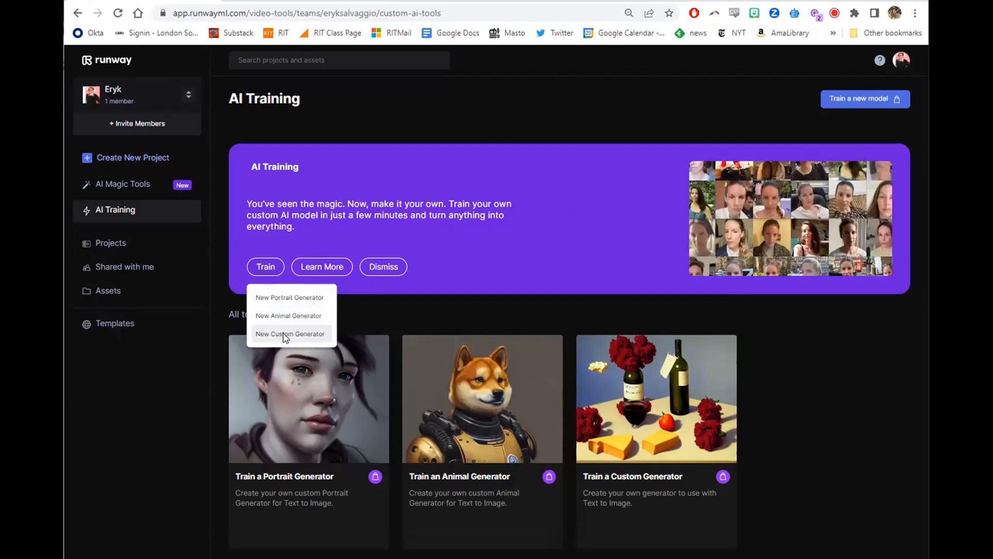
View the page for training a new Custom Generator, and return to the AI Training page.
{"action": "left_click", "coordinate": [281, 335]}
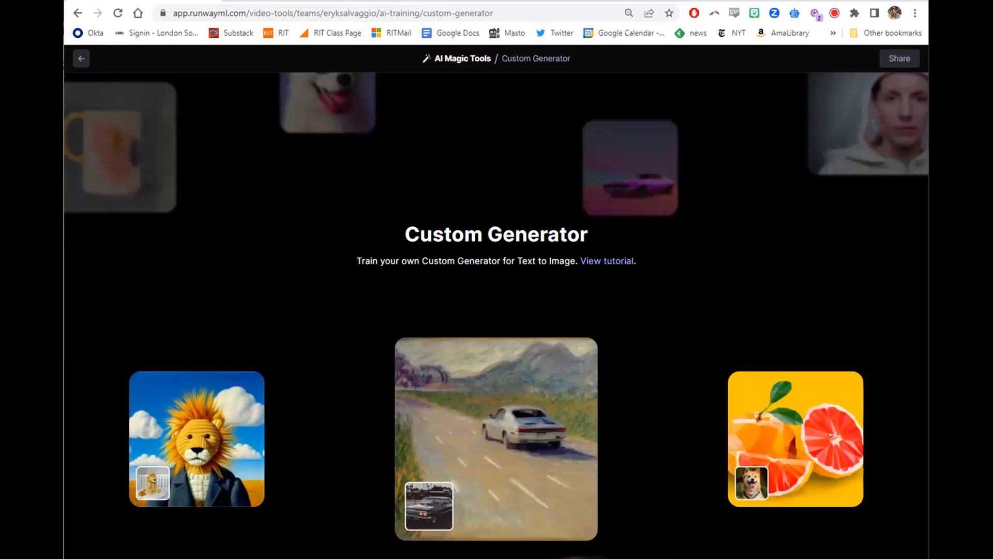
{"action": "left_click", "coordinate": [77, 13]}
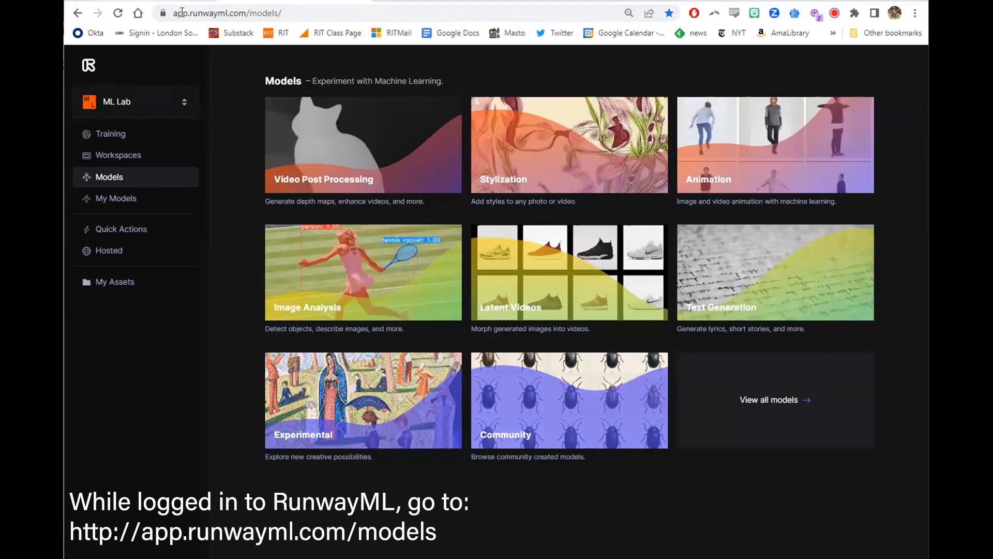
Create a generative image training experiment named "AI Images Class Homework" from the ML Lab Training page.
{"action": "left_click_drag", "start_coordinate": [175, 12], "coordinate": [316, 10]}
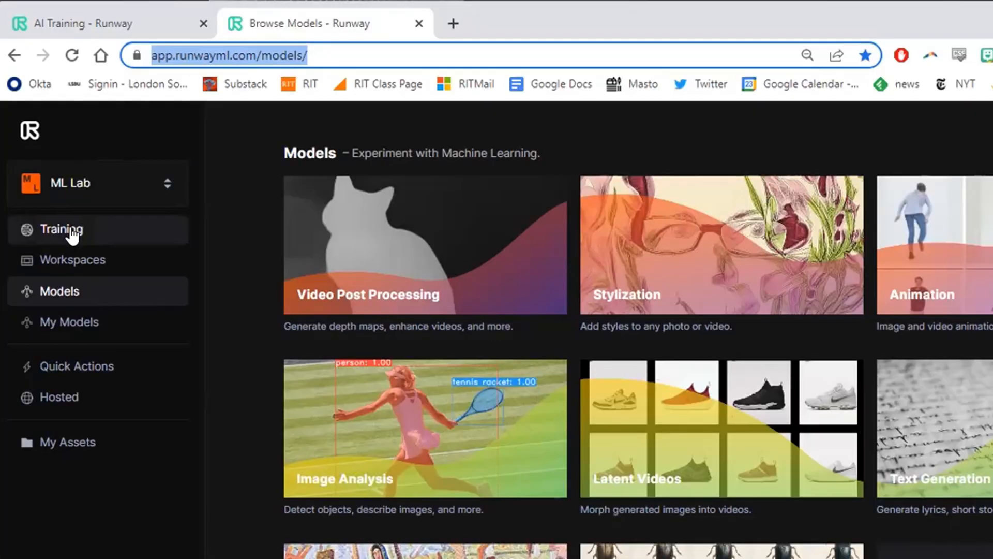
{"action": "left_click", "coordinate": [72, 233]}
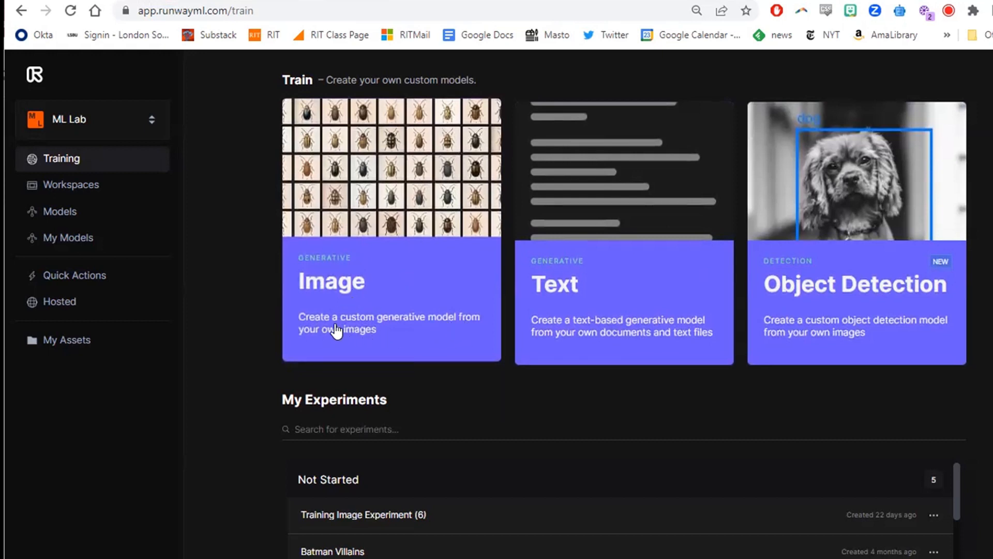
{"action": "left_click", "coordinate": [374, 200]}
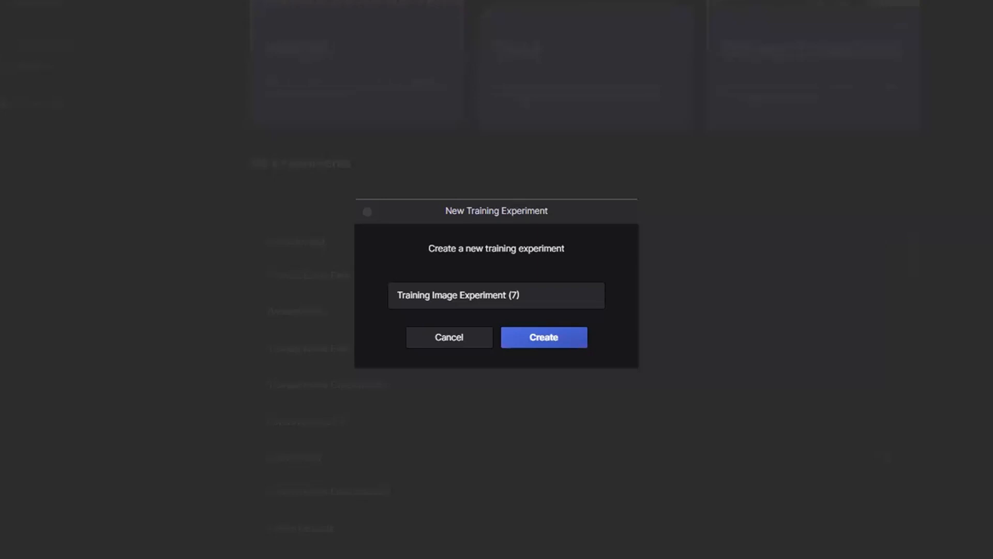
{"action": "triple_click", "coordinate": [525, 293]}
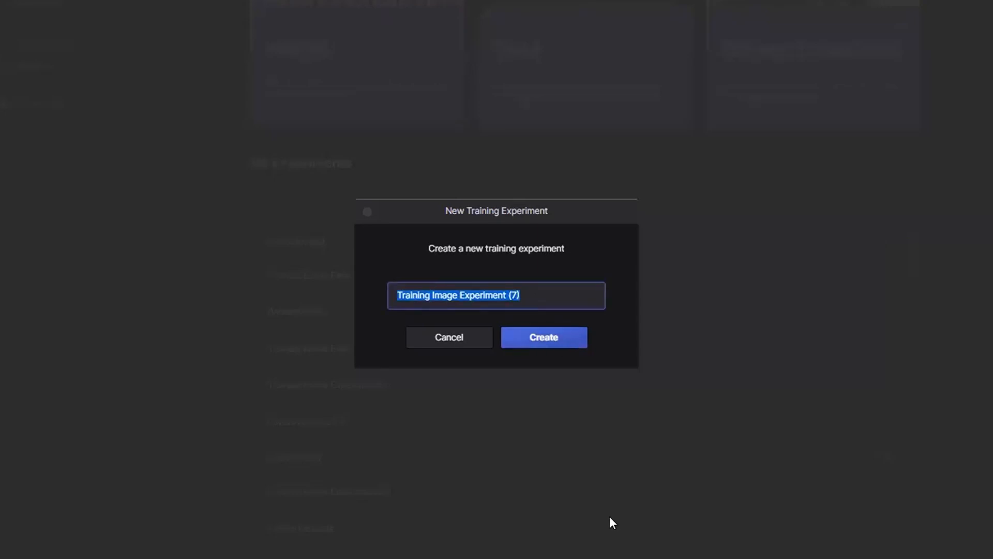
{"action": "type", "text": "AI Images Cla"}
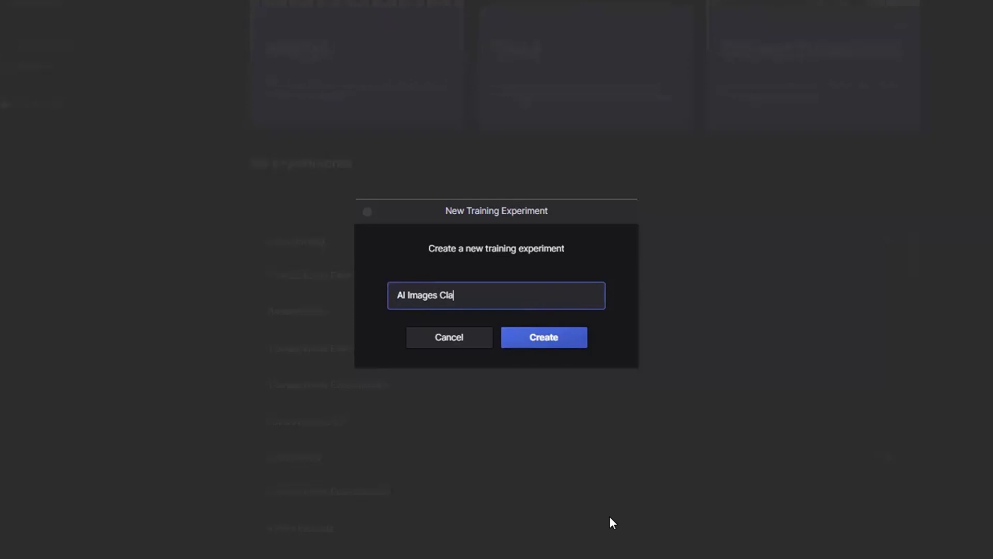
{"action": "type", "text": "ss Homework"}
{"action": "left_click", "coordinate": [550, 341]}
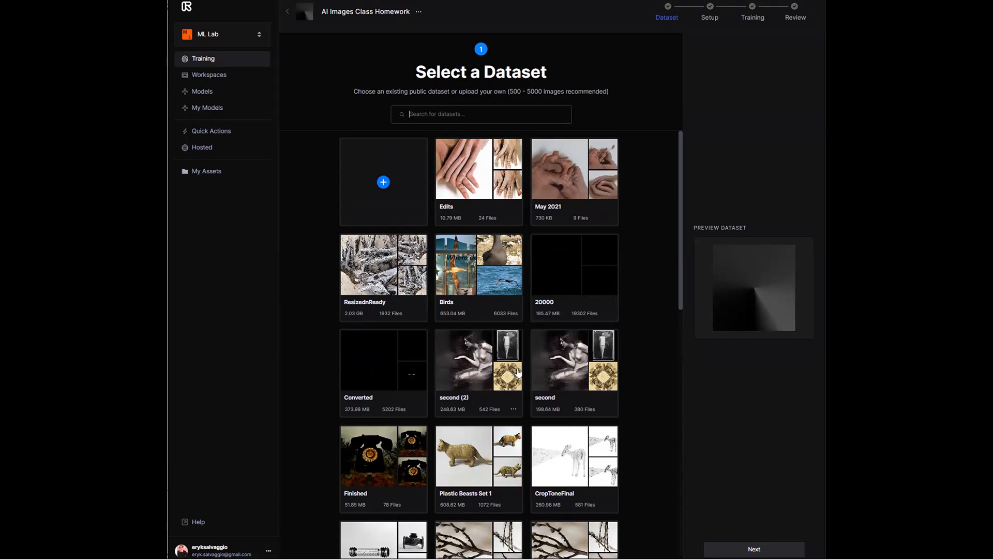
Start adding a new dataset and browse to Toshiba > Desktop 2021 > Desktop 2021 > ART > Infinite Barnacle > Infinite Beach > Edits.
{"action": "scroll", "coordinate": [527, 355], "scroll_direction": "down", "scroll_amount": 2}
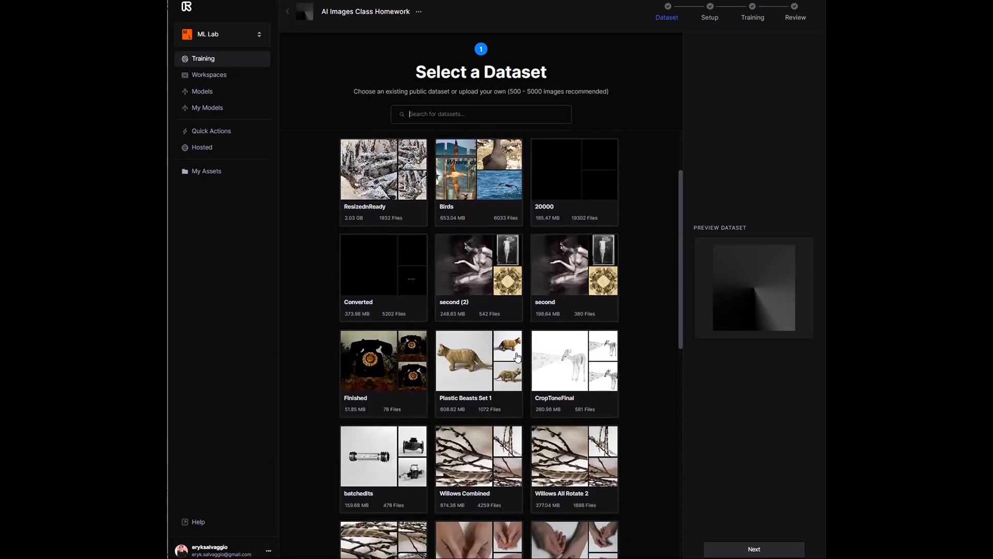
{"action": "scroll", "coordinate": [517, 356], "scroll_direction": "down", "scroll_amount": 2}
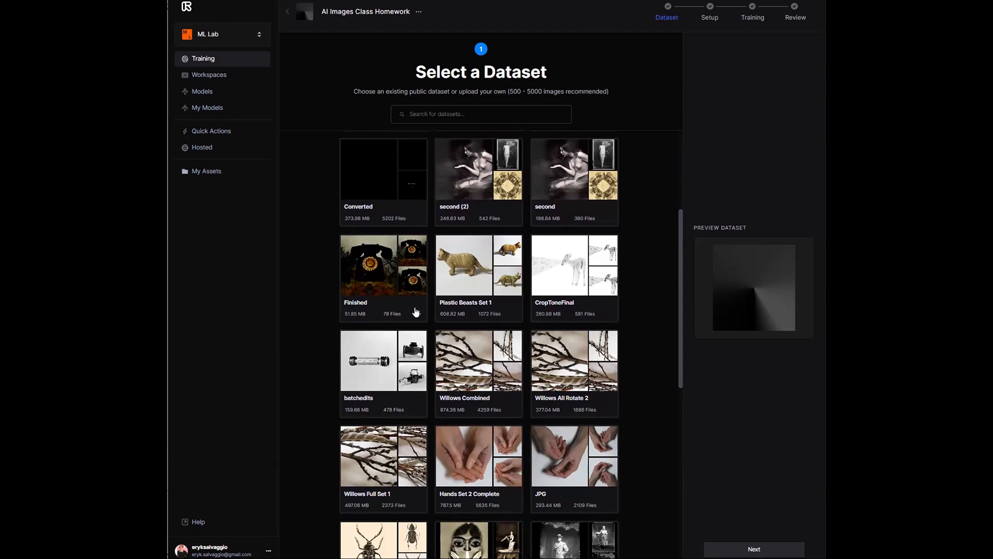
{"action": "scroll", "coordinate": [538, 382], "scroll_direction": "up", "scroll_amount": 3}
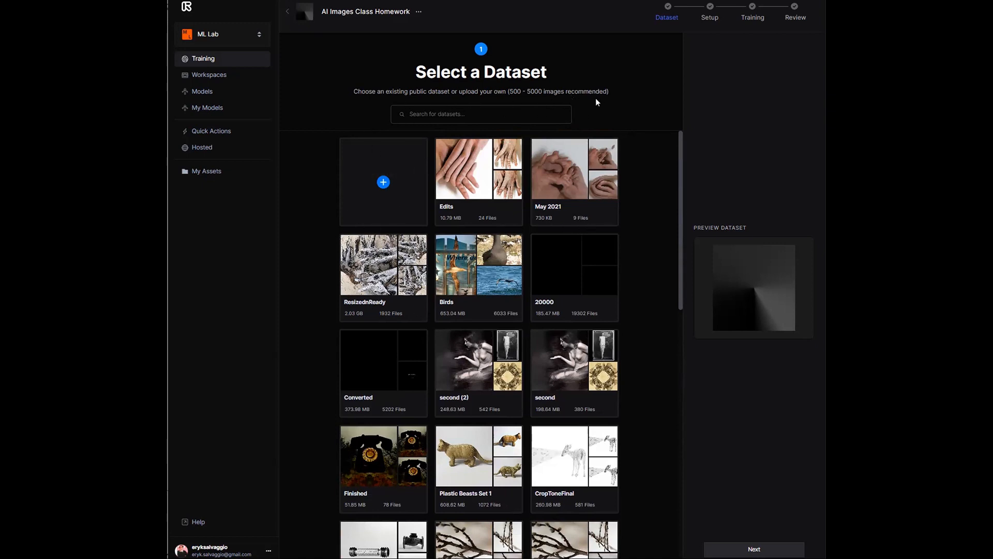
{"action": "left_click", "coordinate": [384, 183]}
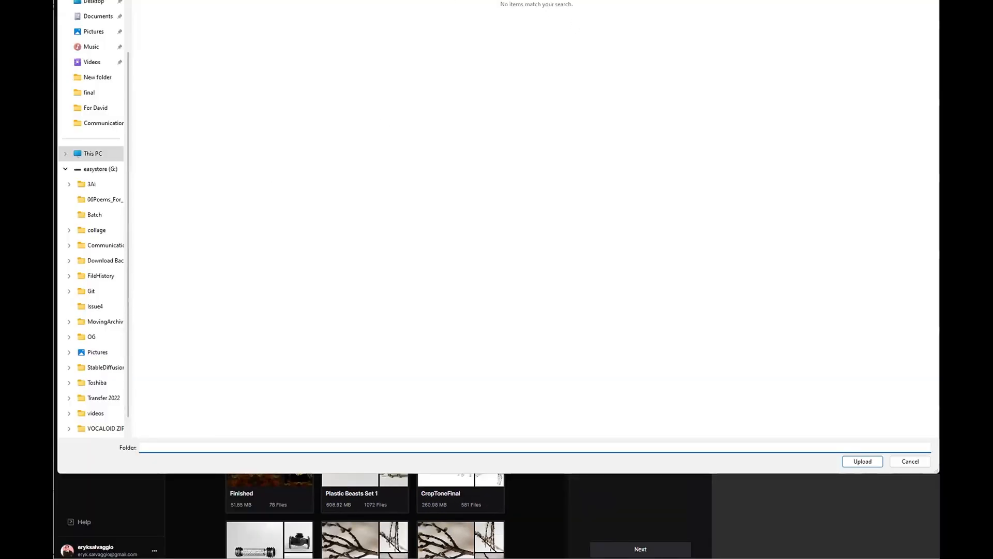
{"action": "left_click", "coordinate": [97, 382]}
{"action": "double_click", "coordinate": [164, 102]}
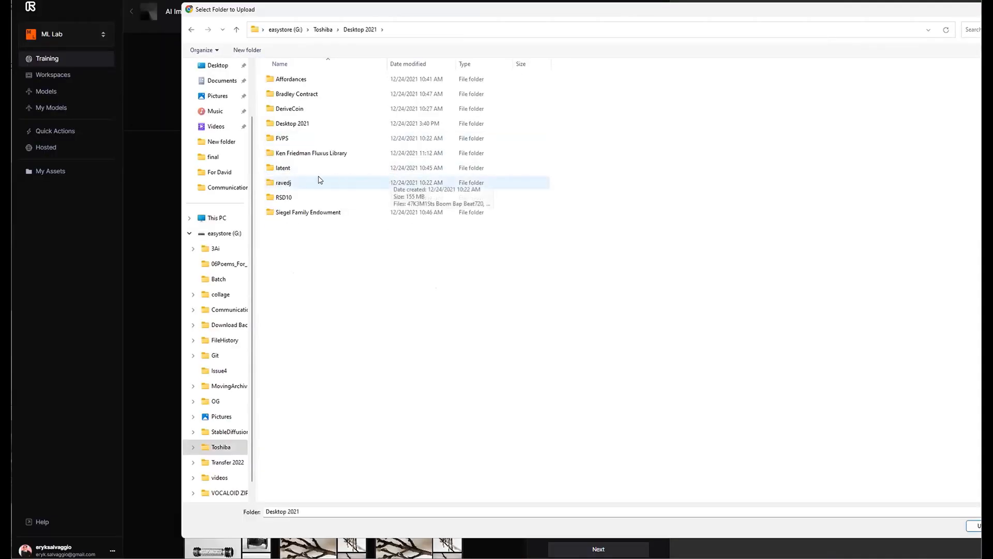
{"action": "double_click", "coordinate": [299, 124]}
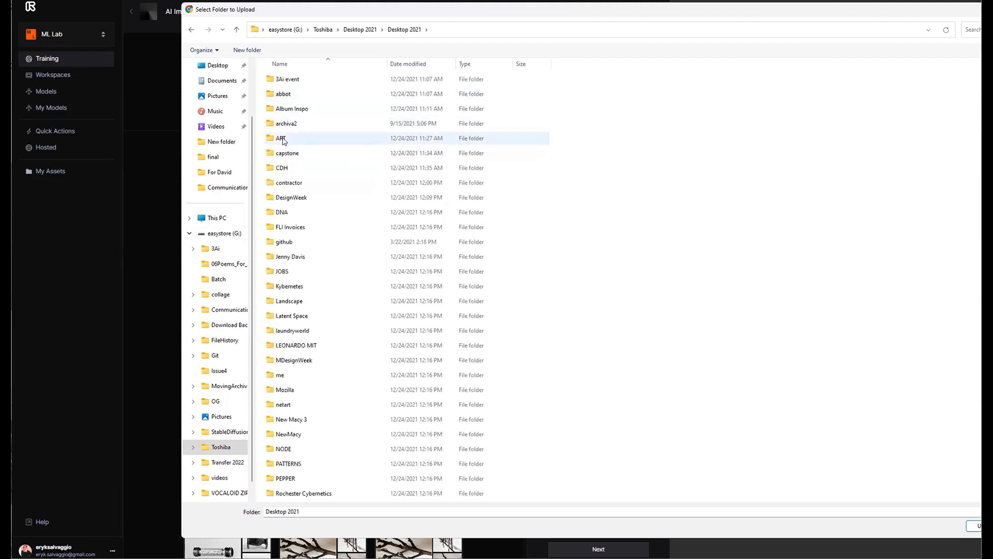
{"action": "double_click", "coordinate": [283, 138]}
{"action": "double_click", "coordinate": [295, 94]}
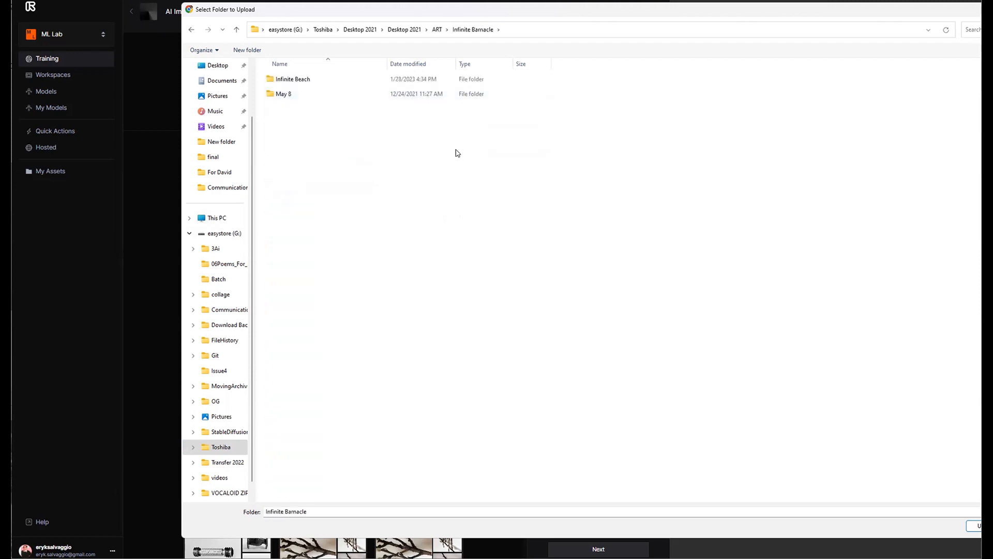
{"action": "double_click", "coordinate": [294, 79]}
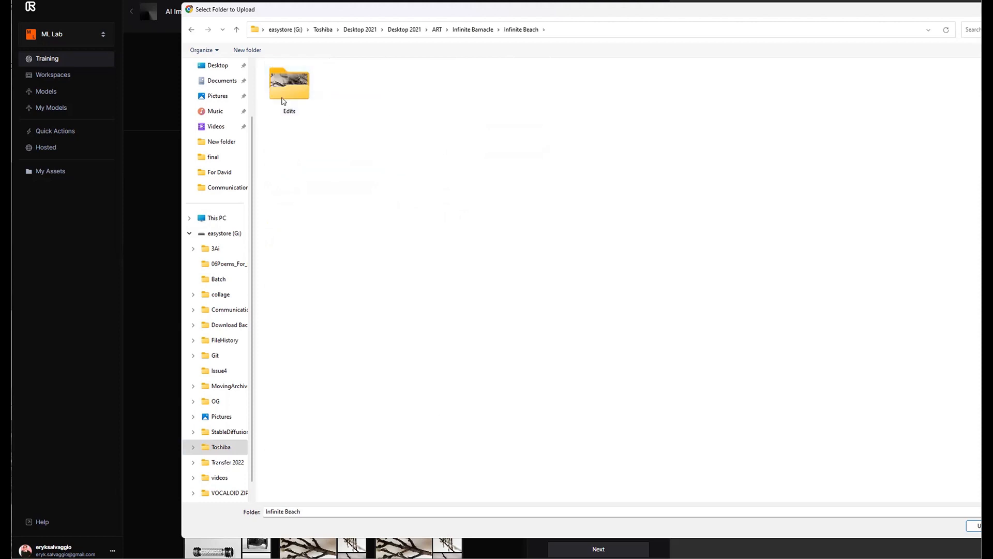
{"action": "double_click", "coordinate": [288, 93]}
Upload all files of the ResizednReady folder as the dataset and allow the site to receive them.
{"action": "left_click", "coordinate": [288, 98]}
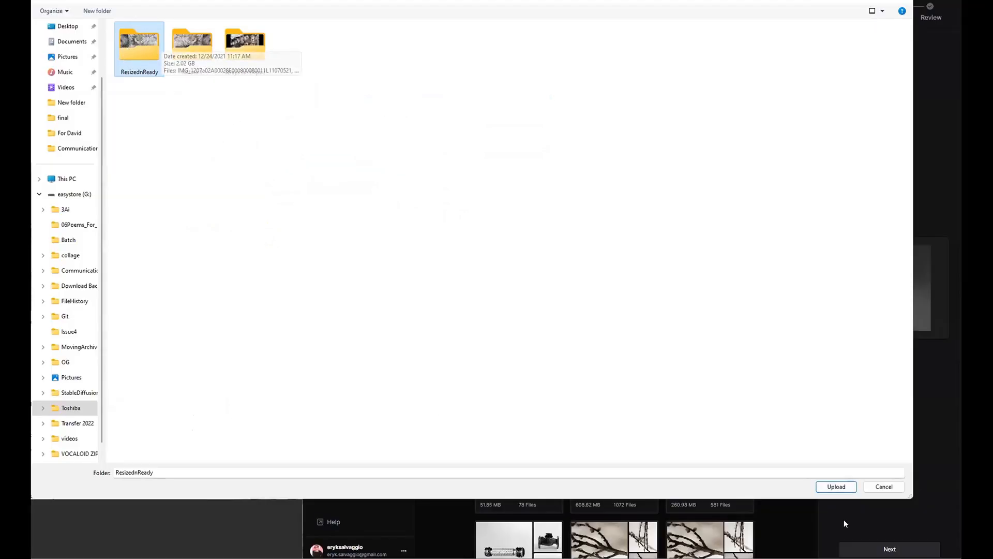
{"action": "left_click", "coordinate": [836, 487]}
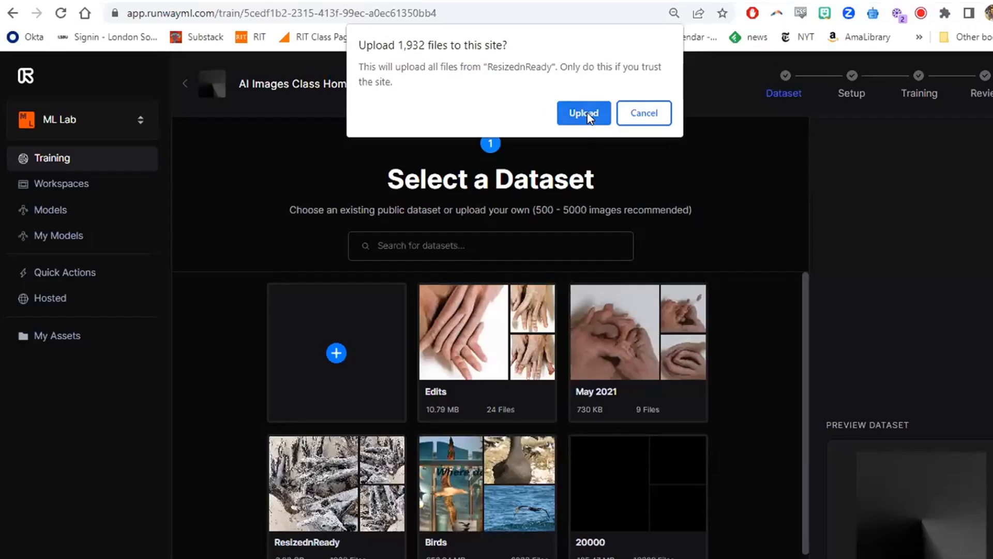
{"action": "left_click", "coordinate": [587, 114]}
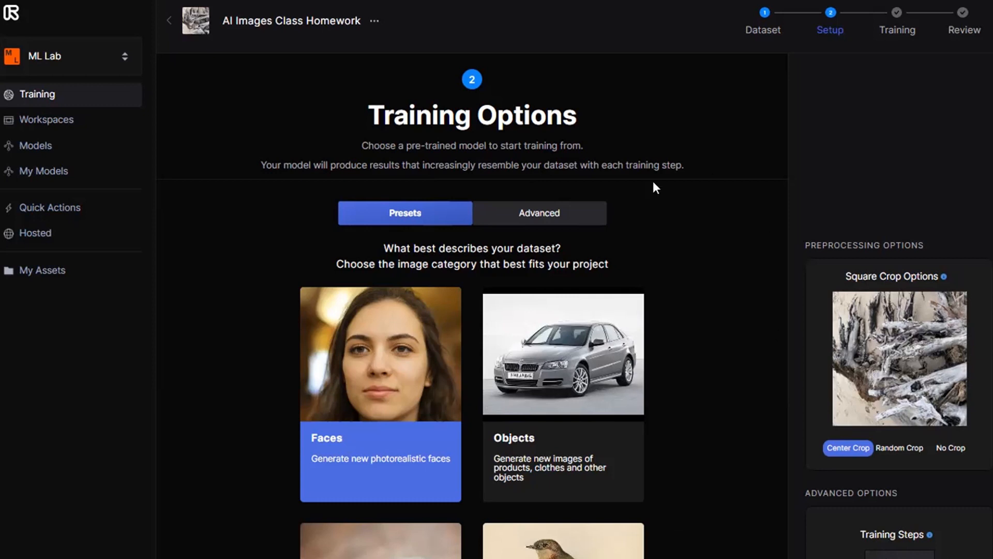
Switch the architecture to StyleGAN in the advanced training options and set it back to StyleGAN2.
{"action": "left_click", "coordinate": [529, 214]}
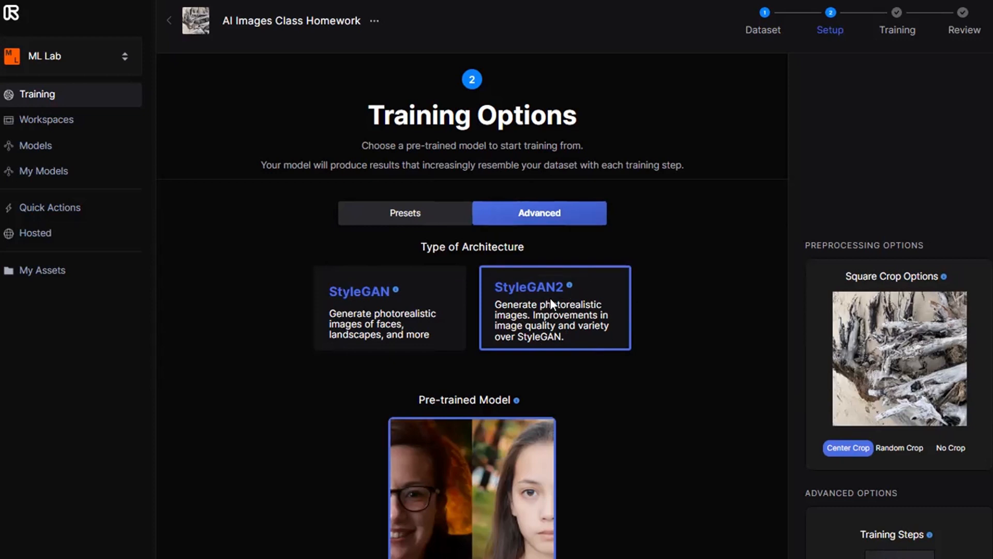
{"action": "mouse_move", "coordinate": [569, 287]}
{"action": "left_click", "coordinate": [387, 329]}
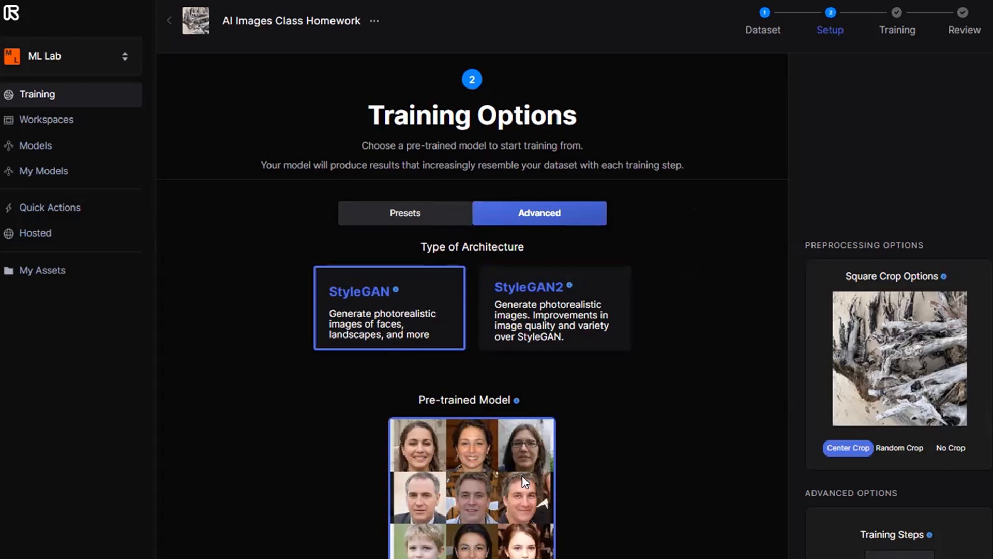
{"action": "left_click", "coordinate": [551, 302]}
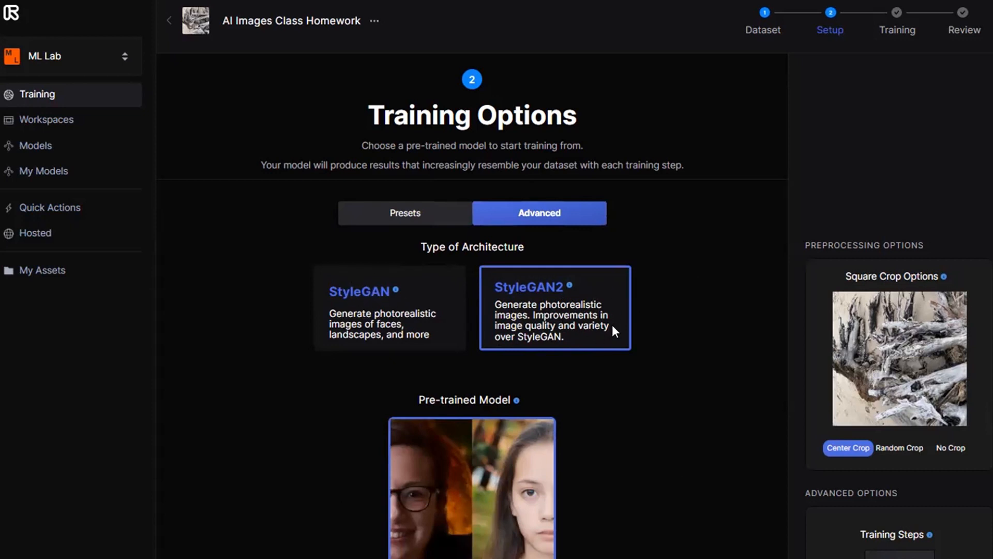
Choose the Objects preset as the image category for the dataset.
{"action": "left_click", "coordinate": [407, 214]}
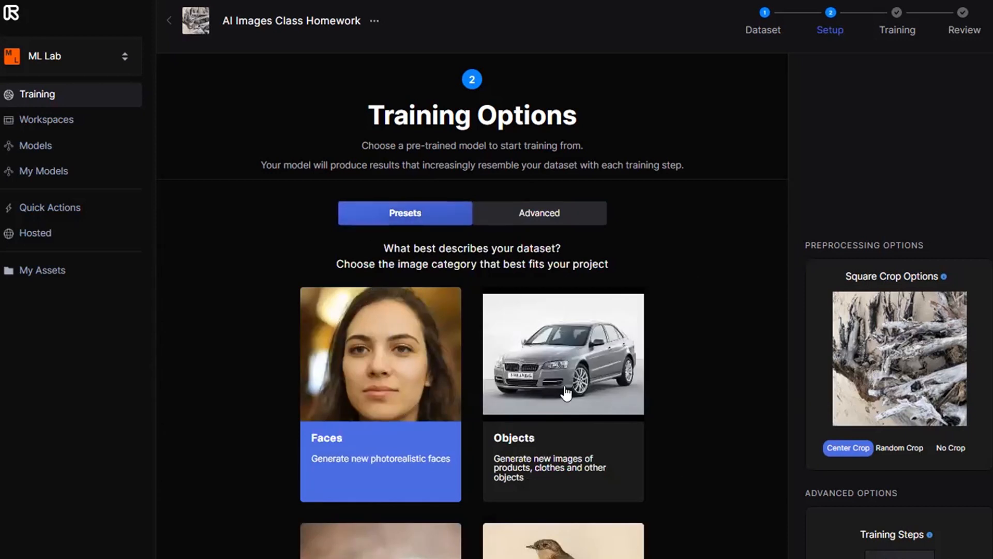
{"action": "left_click", "coordinate": [593, 356]}
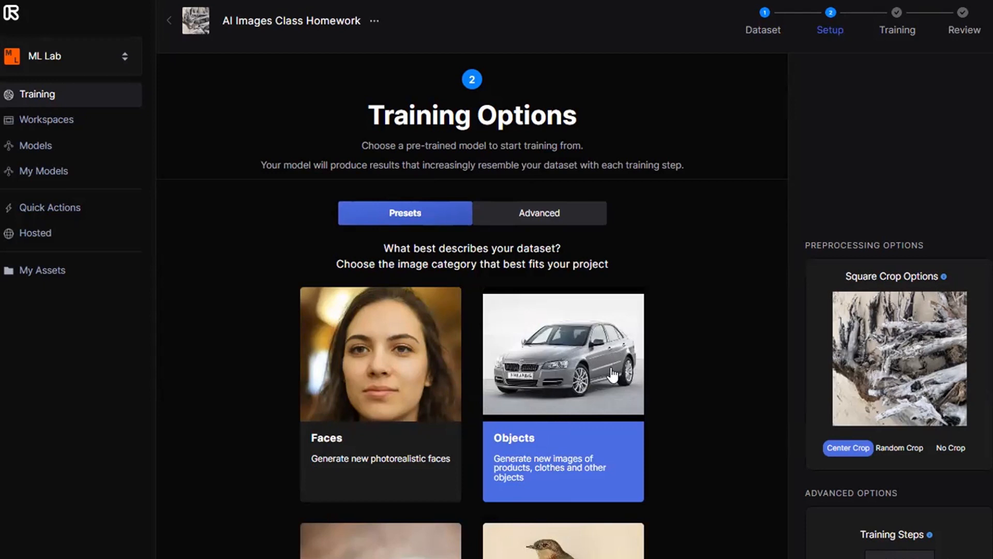
Examine the advanced training options: the available pre-trained models, the square crop options and the training steps information.
{"action": "left_click", "coordinate": [547, 213]}
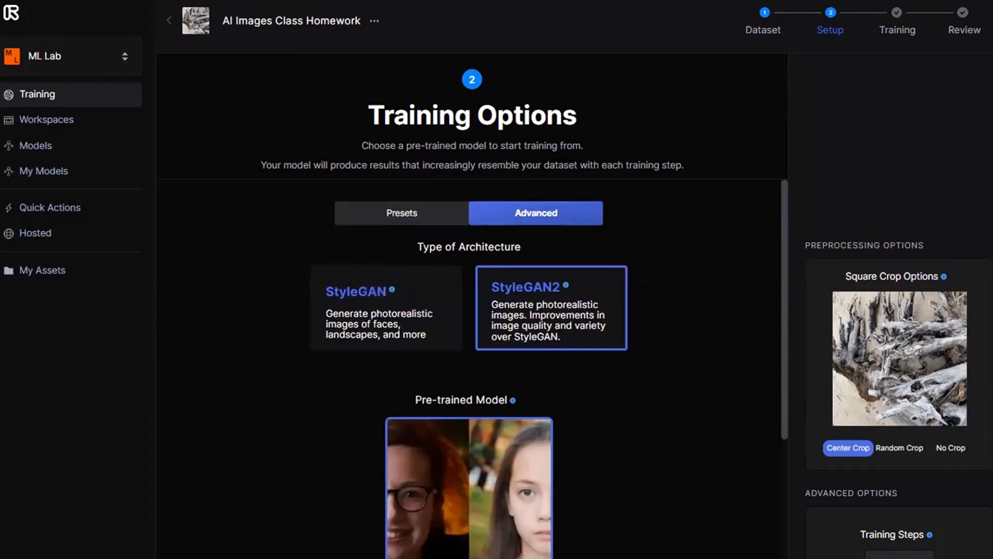
{"action": "scroll", "coordinate": [468, 362], "scroll_direction": "down", "scroll_amount": 5}
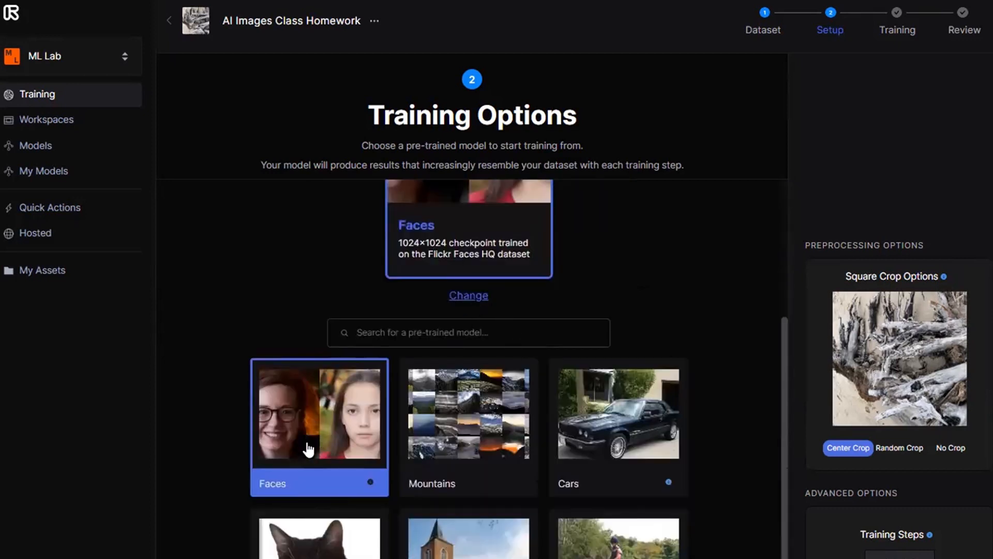
{"action": "scroll", "coordinate": [657, 551], "scroll_direction": "down", "scroll_amount": 4}
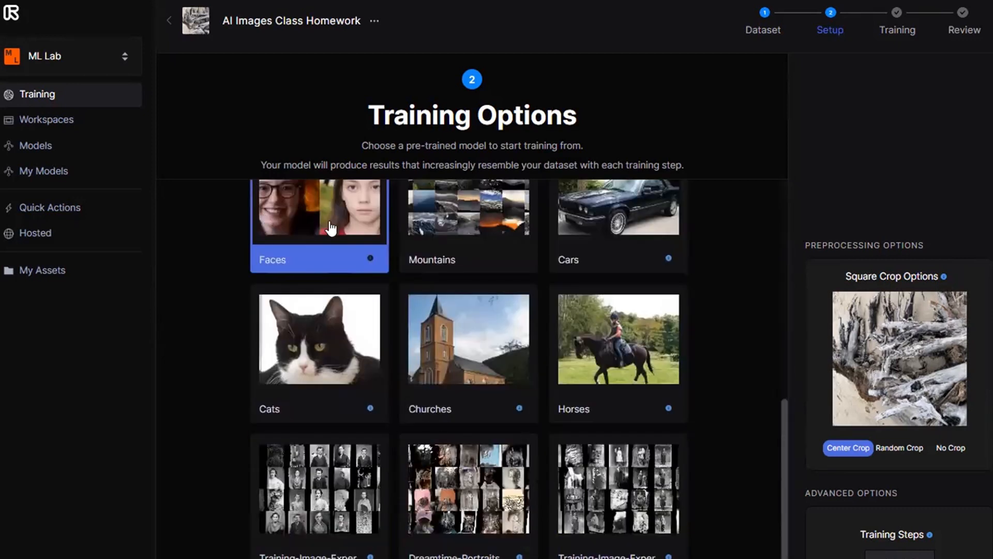
{"action": "scroll", "coordinate": [342, 553], "scroll_direction": "up", "scroll_amount": 6}
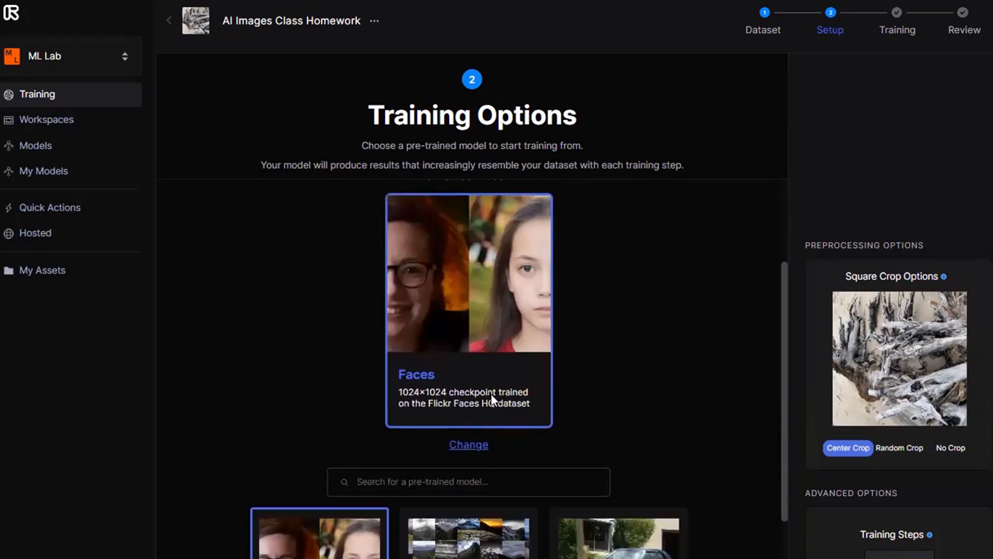
{"action": "scroll", "coordinate": [653, 435], "scroll_direction": "up", "scroll_amount": 4}
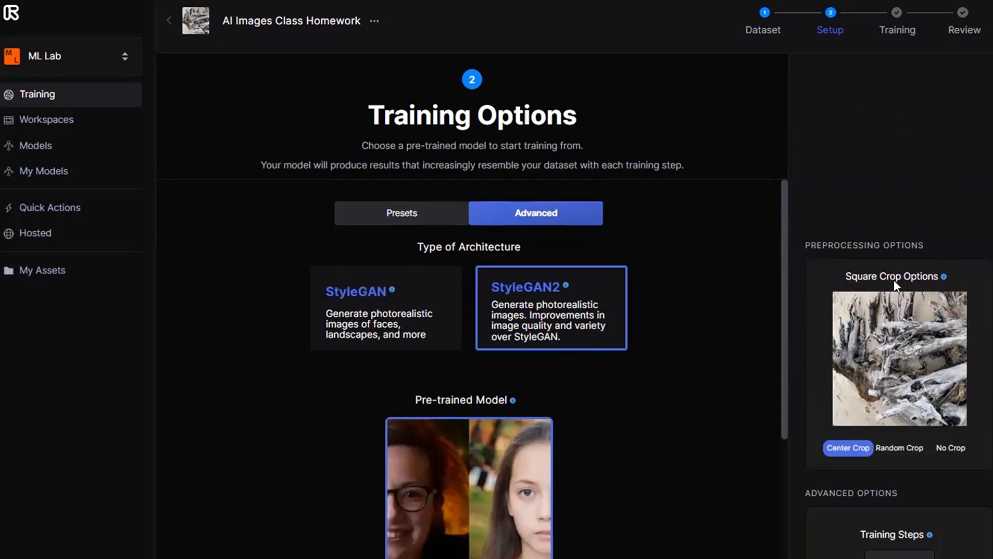
{"action": "mouse_move", "coordinate": [945, 283]}
{"action": "mouse_move", "coordinate": [930, 536]}
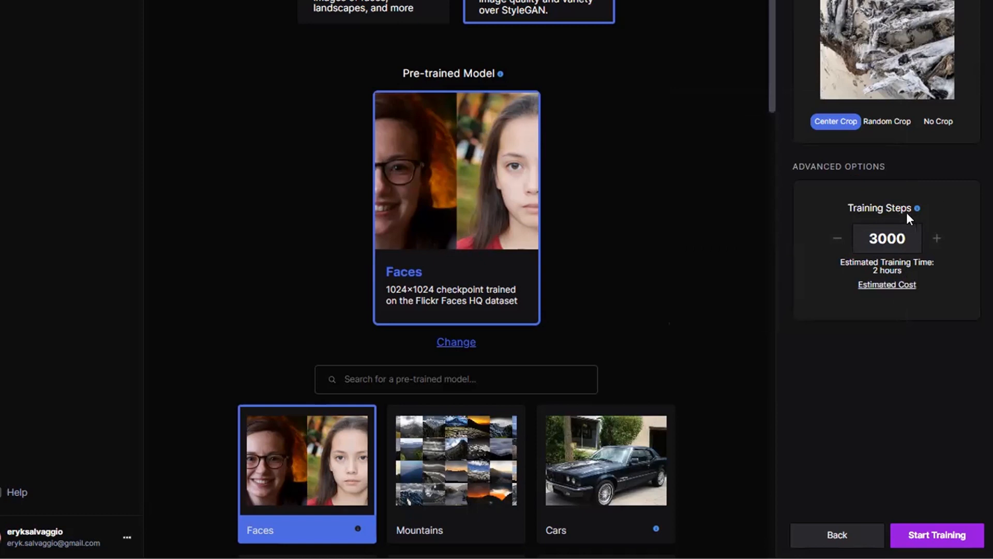
{"action": "mouse_move", "coordinate": [916, 209]}
Raise the number of training steps and lower it back to 3000.
{"action": "left_click", "coordinate": [936, 238]}
{"action": "left_click", "coordinate": [936, 238]}
{"action": "left_click", "coordinate": [937, 238]}
{"action": "left_click", "coordinate": [937, 238]}
{"action": "left_click", "coordinate": [937, 238]}
{"action": "left_click", "coordinate": [937, 239]}
{"action": "left_click", "coordinate": [937, 238]}
{"action": "left_click", "coordinate": [937, 239]}
{"action": "left_click", "coordinate": [936, 238]}
{"action": "left_click", "coordinate": [936, 238]}
{"action": "left_click", "coordinate": [837, 239]}
{"action": "left_click", "coordinate": [837, 239]}
{"action": "left_click", "coordinate": [836, 238]}
{"action": "left_click", "coordinate": [836, 238]}
{"action": "left_click", "coordinate": [836, 238]}
{"action": "left_click", "coordinate": [837, 238]}
{"action": "left_click", "coordinate": [837, 239]}
{"action": "left_click", "coordinate": [836, 239]}
{"action": "left_click", "coordinate": [837, 239]}
{"action": "left_click", "coordinate": [837, 239]}
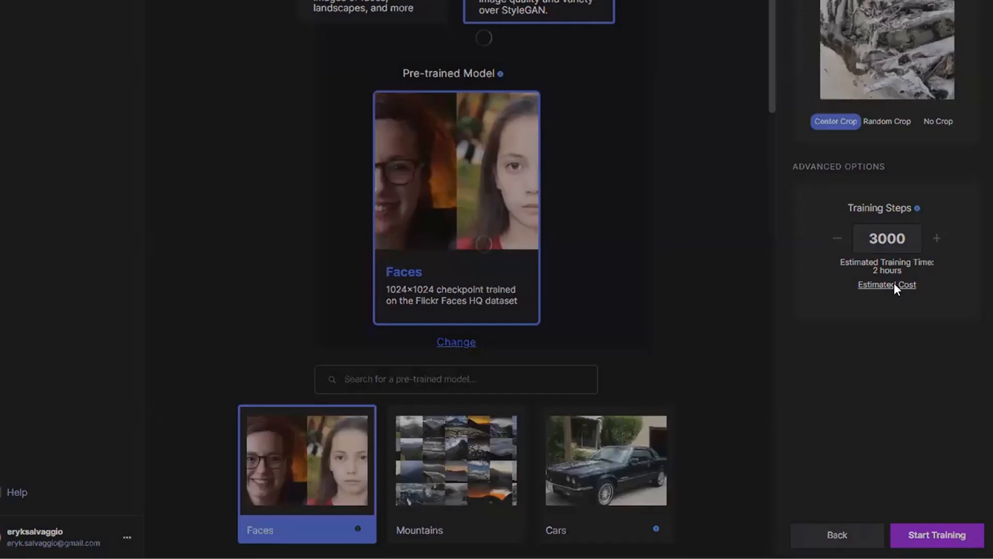
Check the estimated cost of the training run and leave without buying Runway credits.
{"action": "left_click", "coordinate": [894, 283]}
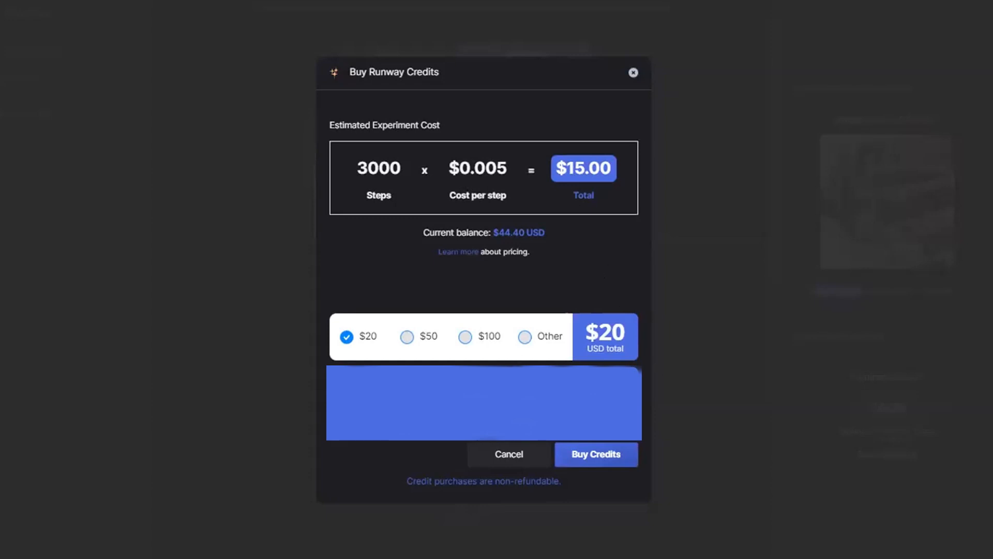
{"action": "left_click", "coordinate": [633, 73]}
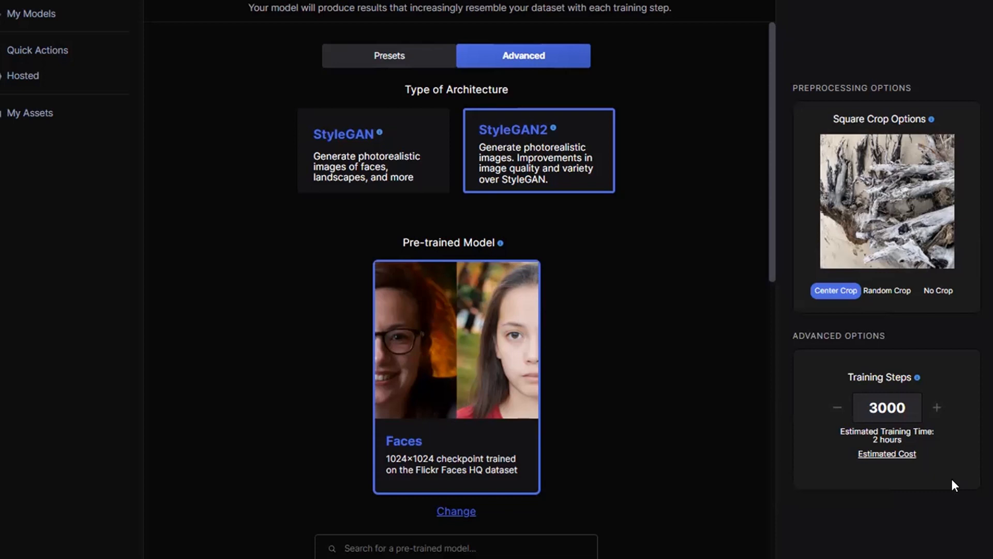
{"action": "left_click", "coordinate": [887, 454]}
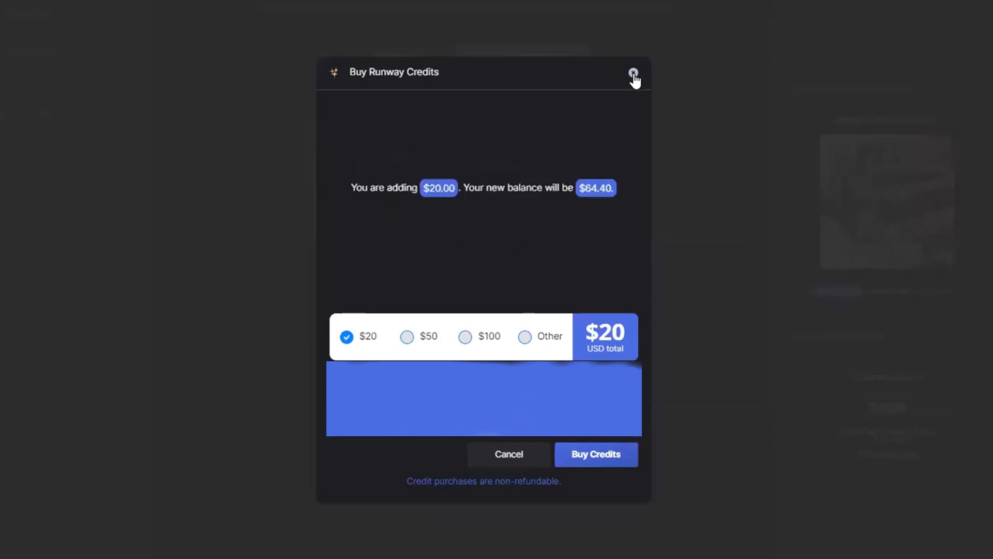
{"action": "left_click", "coordinate": [633, 74]}
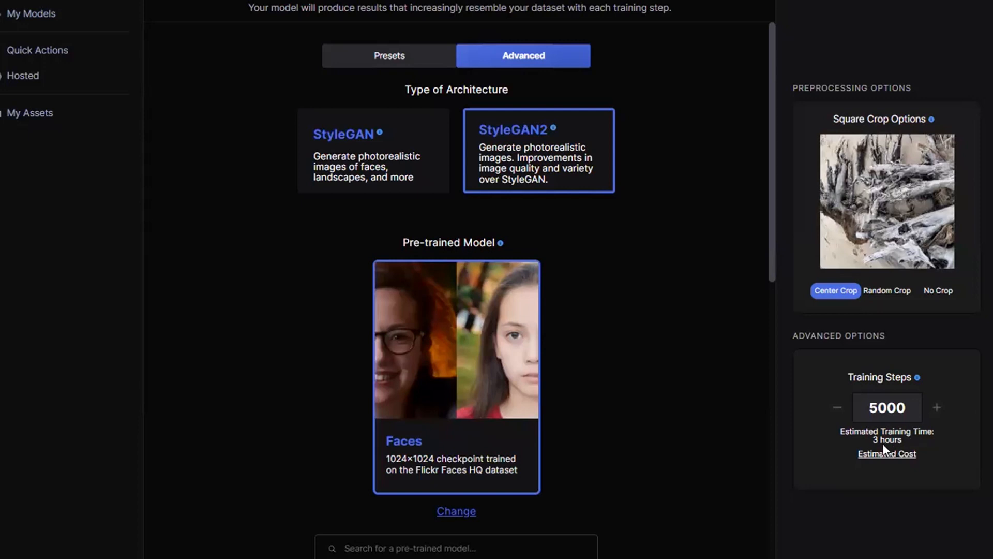
Set the number of training steps to 3000 and start training the model.
{"action": "scroll", "coordinate": [880, 430], "scroll_direction": "down", "scroll_amount": 3}
{"action": "left_click_drag", "start_coordinate": [880, 239], "coordinate": [873, 238]}
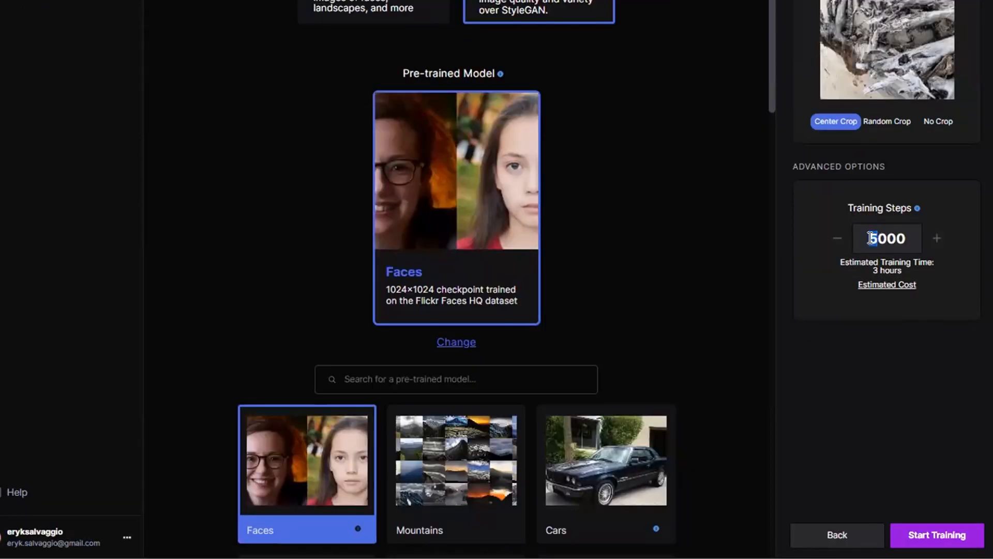
{"action": "type", "text": "3"}
{"action": "left_click", "coordinate": [927, 537]}
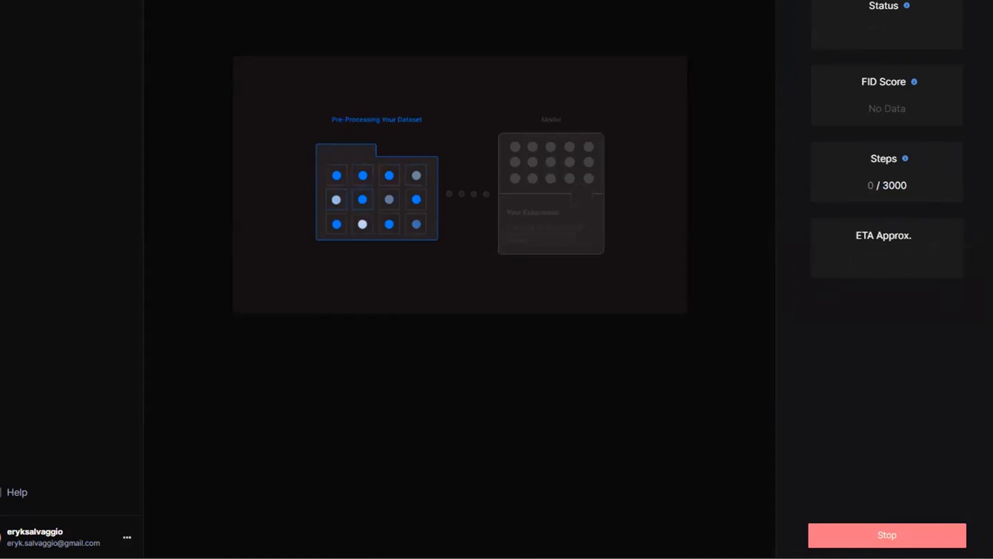
Stop the running training experiment, and open the option to train it again but cancel the duplication.
{"action": "left_click", "coordinate": [888, 535]}
{"action": "left_click", "coordinate": [532, 178]}
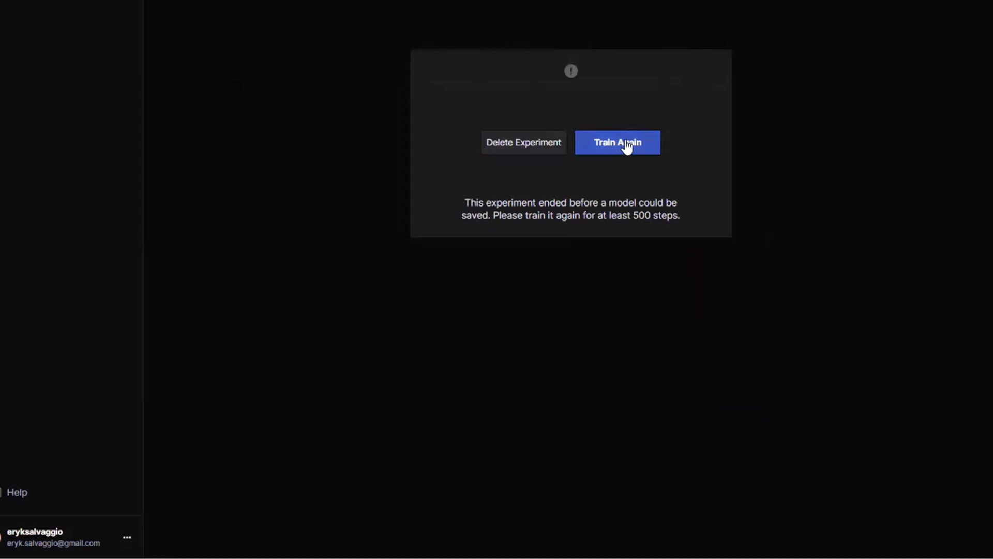
{"action": "left_click", "coordinate": [647, 149]}
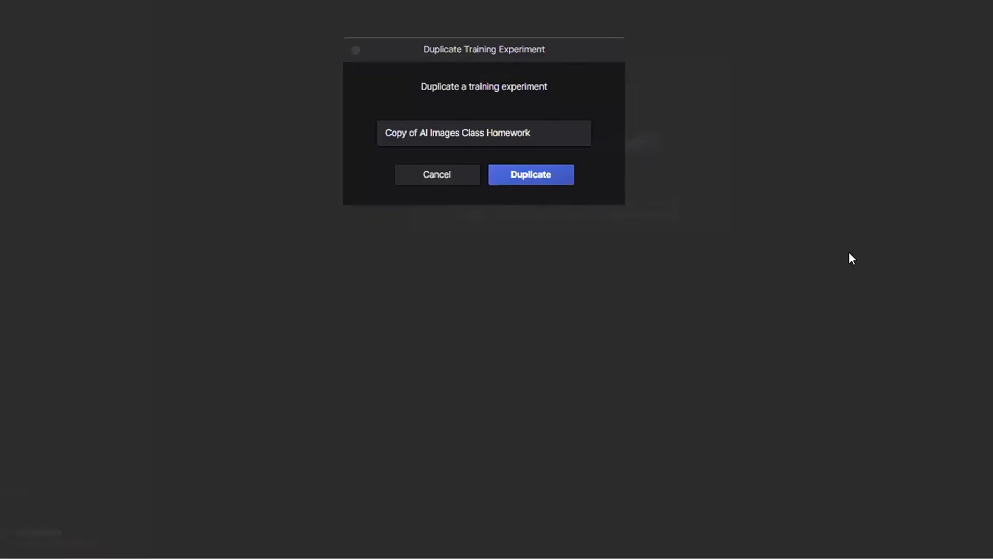
{"action": "left_click", "coordinate": [417, 176]}
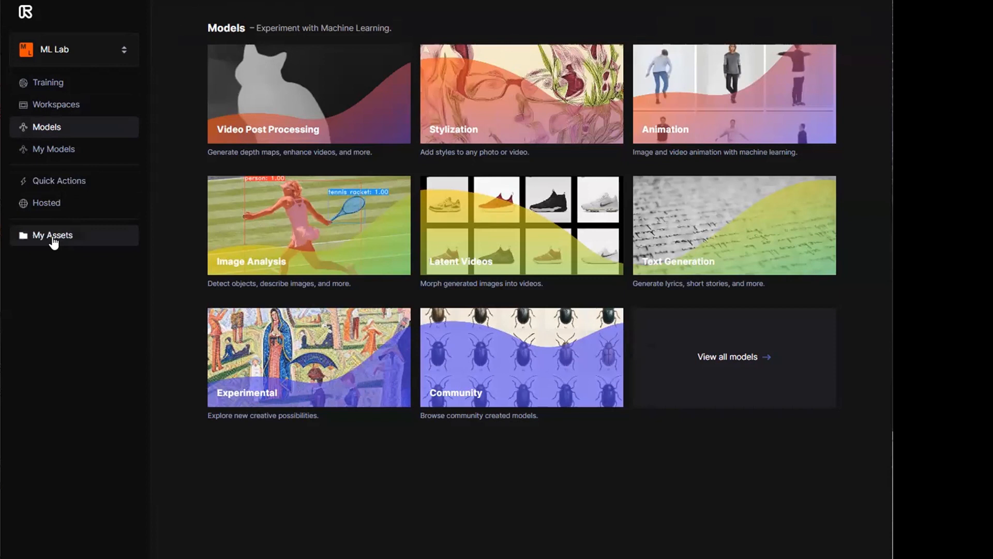
Review the overview and gallery of the trained Infinite Barnacle model and return to the list of own models.
{"action": "left_click", "coordinate": [47, 150]}
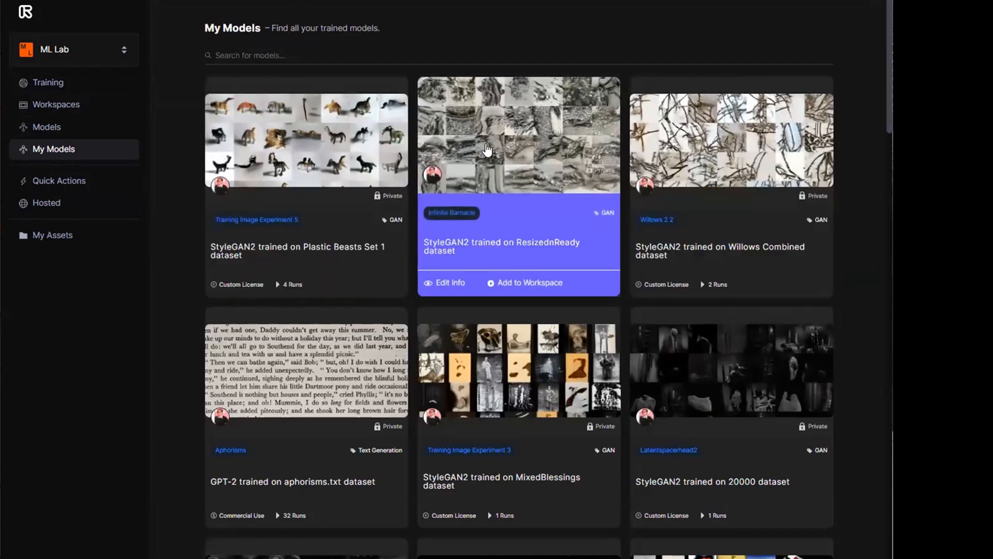
{"action": "left_click", "coordinate": [494, 149]}
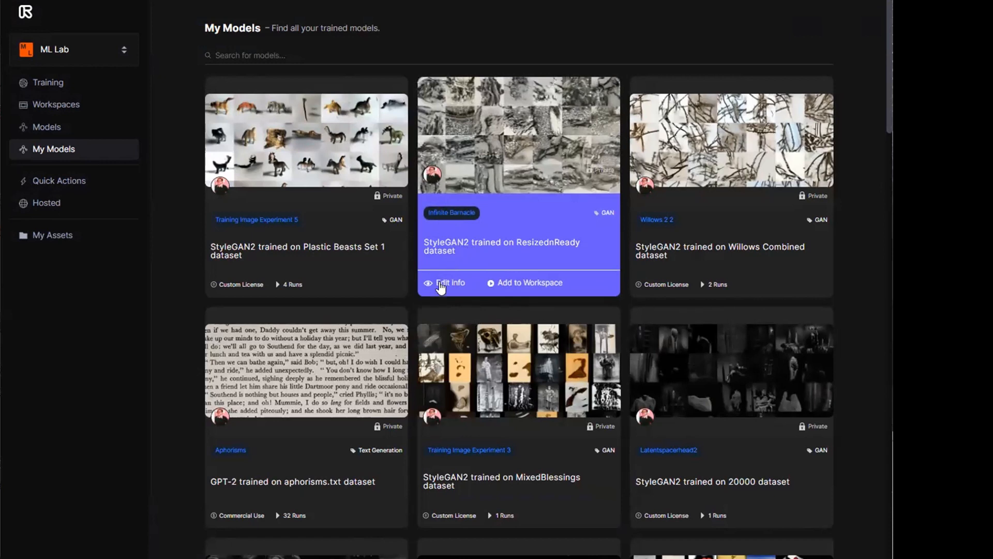
{"action": "left_click", "coordinate": [440, 285]}
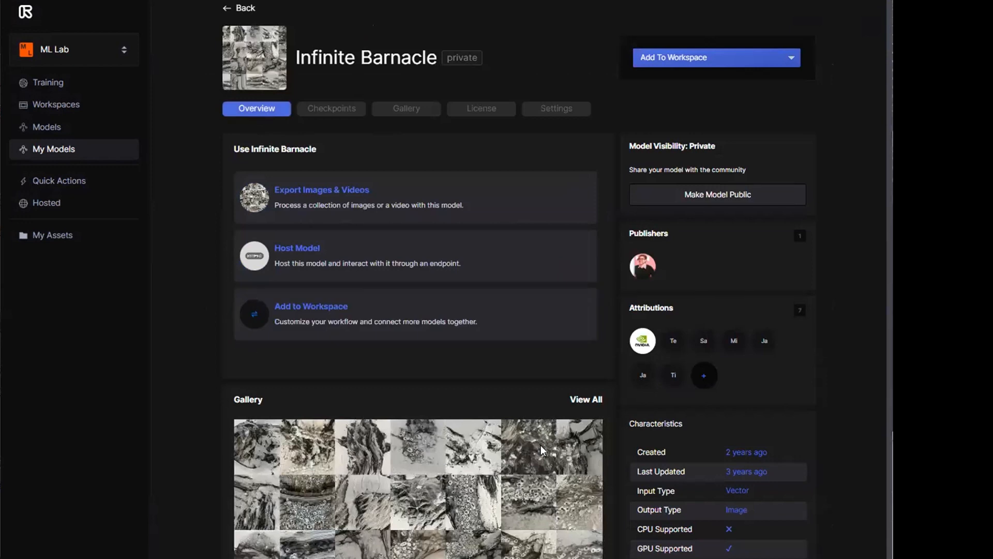
{"action": "scroll", "coordinate": [540, 445], "scroll_direction": "down", "scroll_amount": 4}
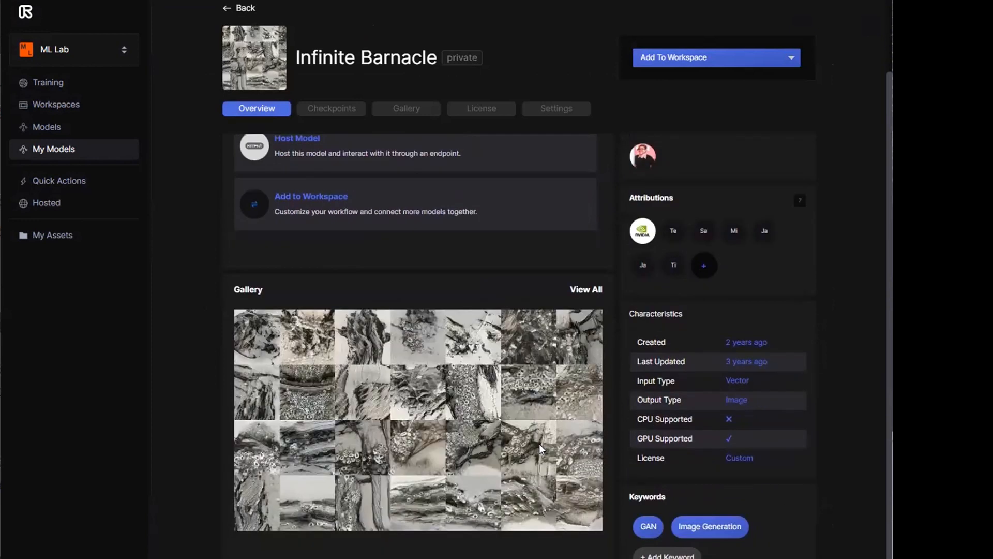
{"action": "scroll", "coordinate": [539, 443], "scroll_direction": "up", "scroll_amount": 4}
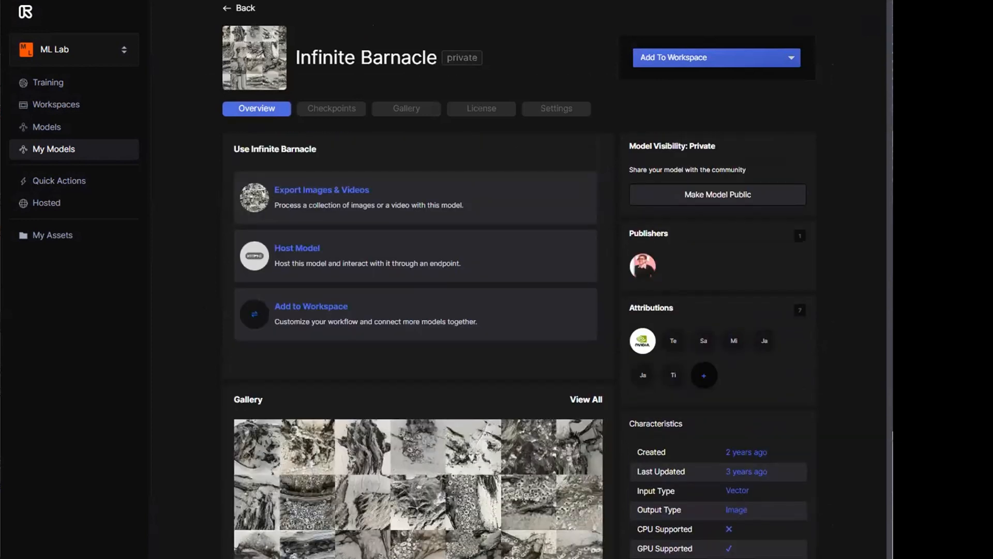
{"action": "key", "text": "alt+Left"}
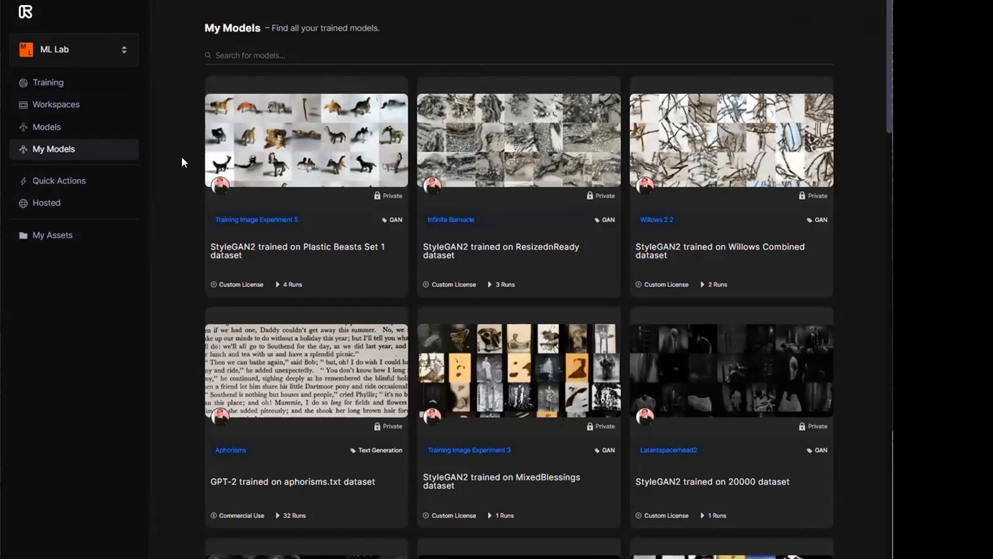
Open the Infinite Barnacle model in the workspace and choose Vector as its input source.
{"action": "mouse_move", "coordinate": [528, 200]}
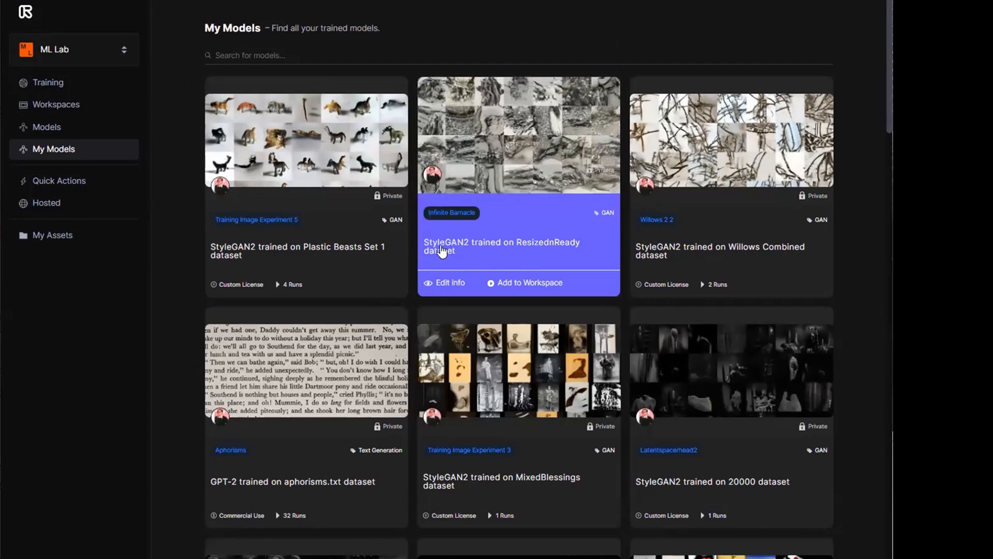
{"action": "left_click", "coordinate": [438, 256]}
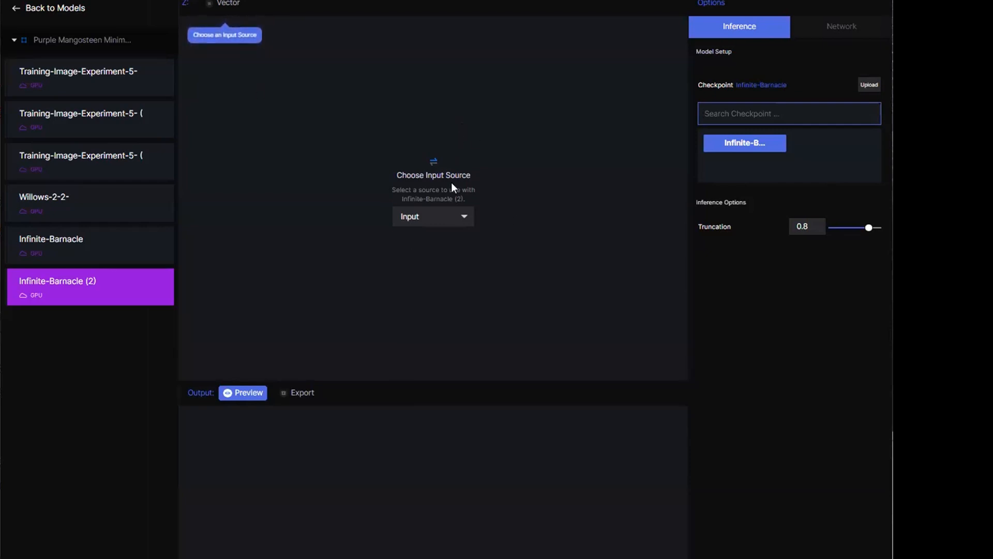
{"action": "left_click", "coordinate": [461, 220]}
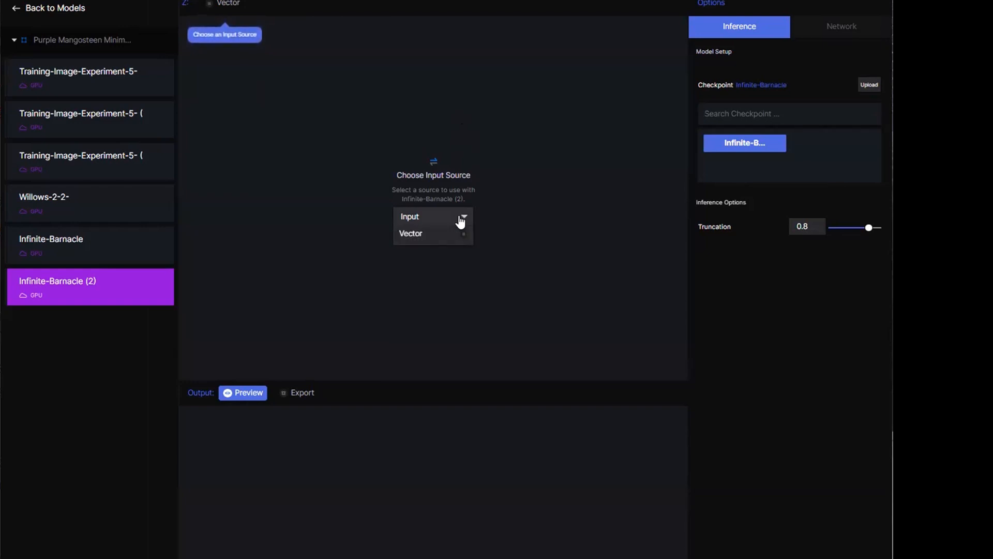
{"action": "left_click", "coordinate": [499, 209]}
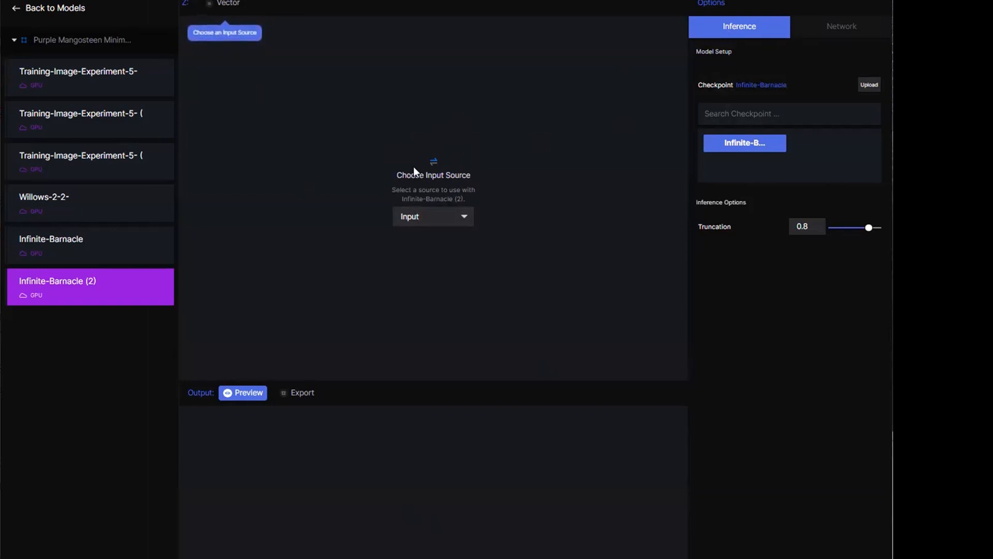
{"action": "left_click", "coordinate": [227, 4]}
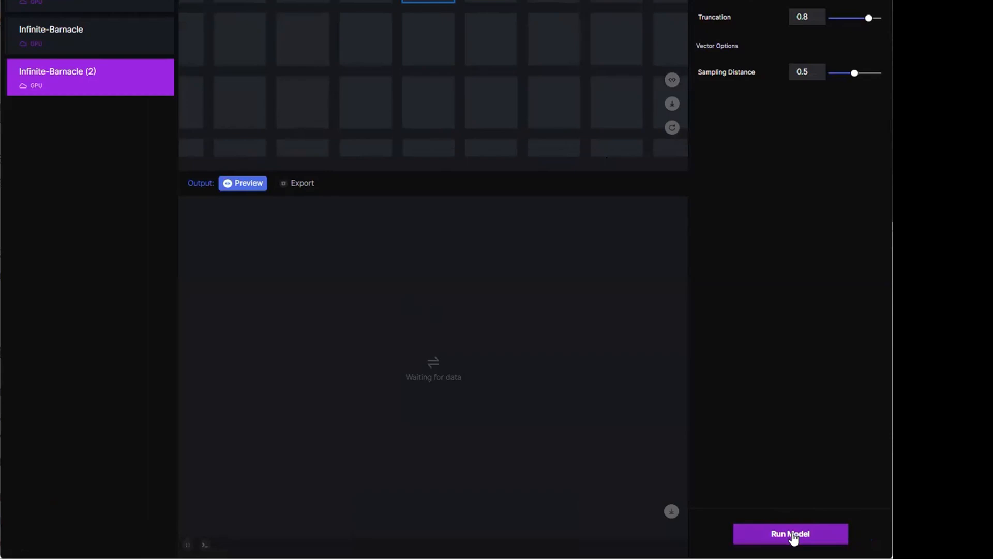
Run the Infinite-Barnacle (2) model and delete the Training-Image-Experiment-5 model from the workspace.
{"action": "left_click", "coordinate": [794, 539]}
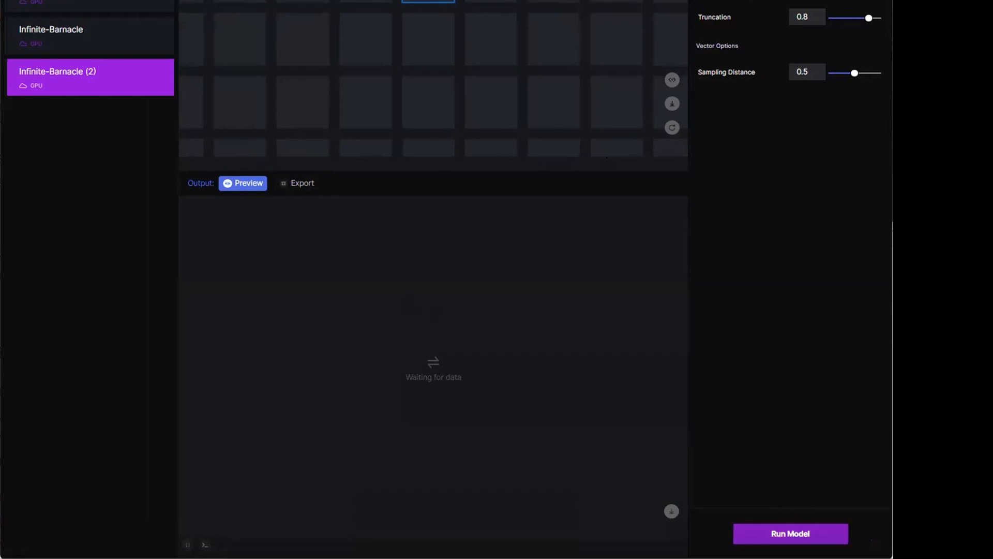
{"action": "left_click", "coordinate": [790, 538]}
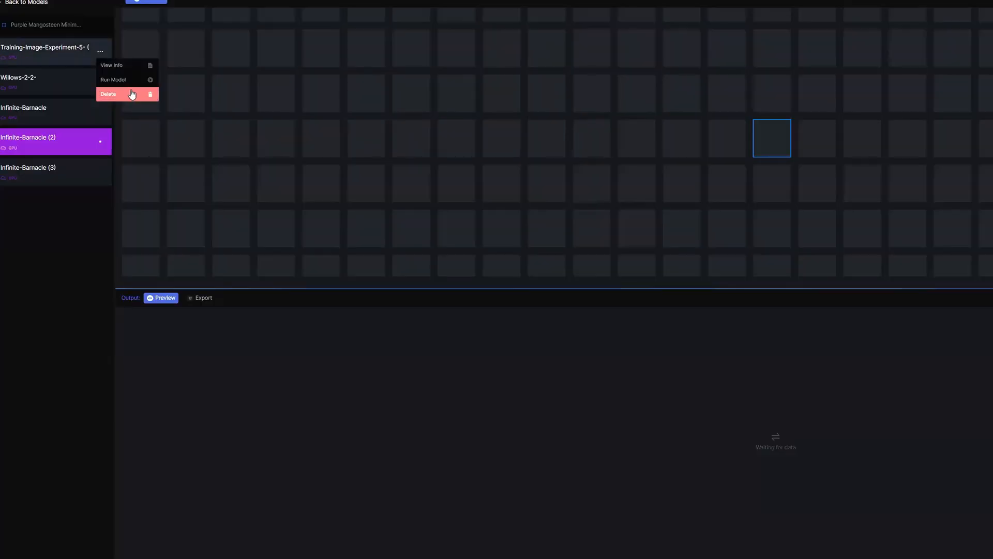
{"action": "left_click", "coordinate": [112, 93]}
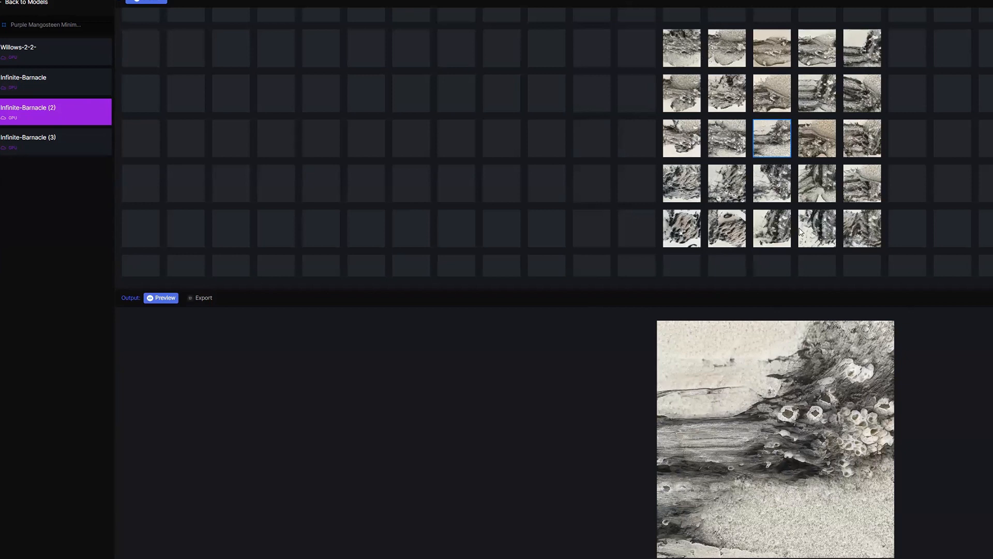
Preview several of the generated barnacle thumbnails in the vector grid at full size.
{"action": "left_click", "coordinate": [774, 192]}
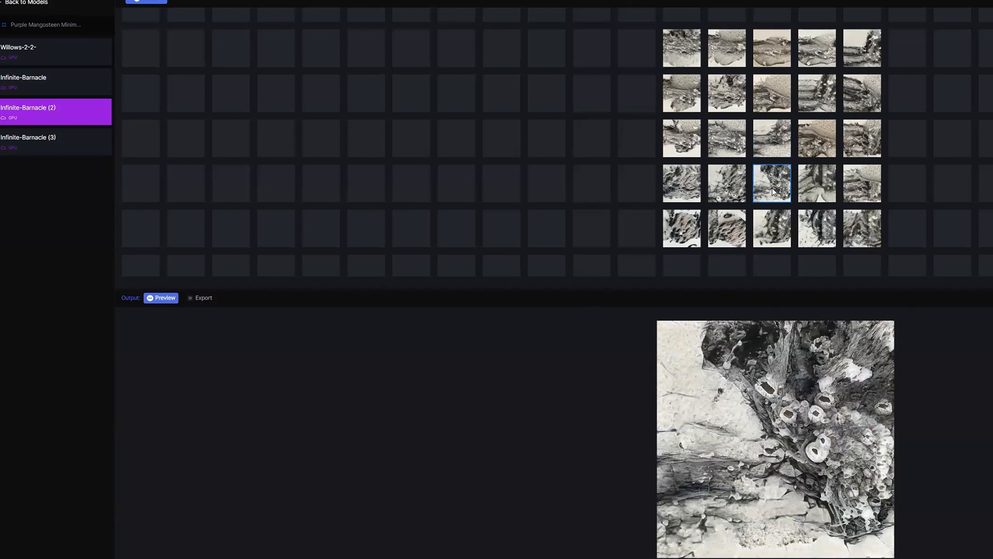
{"action": "left_click", "coordinate": [816, 232]}
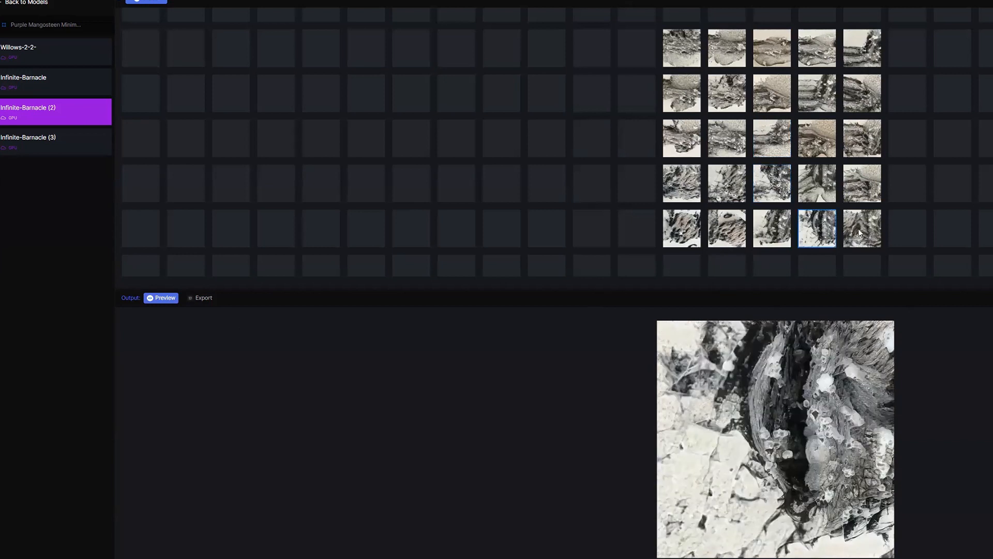
{"action": "left_click", "coordinate": [859, 228]}
{"action": "left_click", "coordinate": [678, 57]}
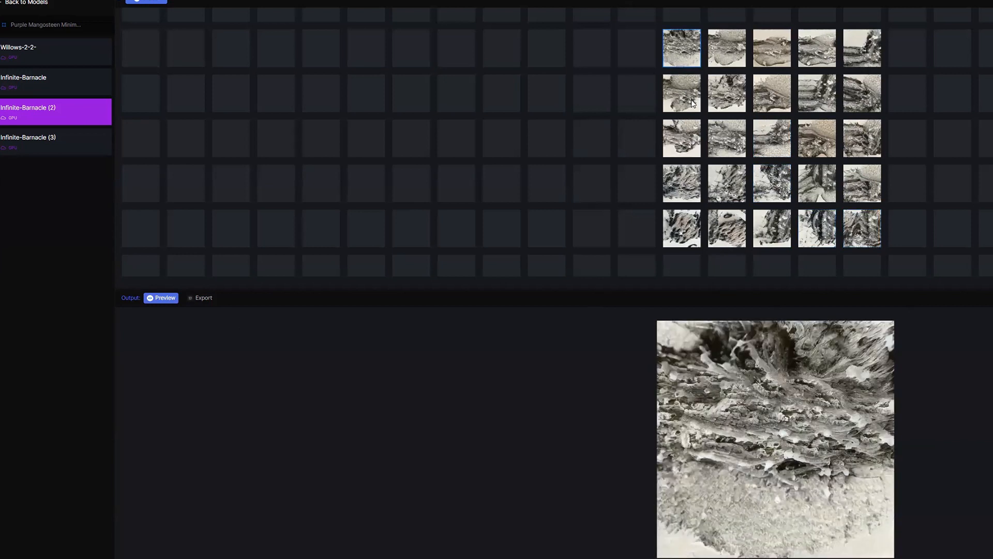
{"action": "left_click", "coordinate": [856, 230]}
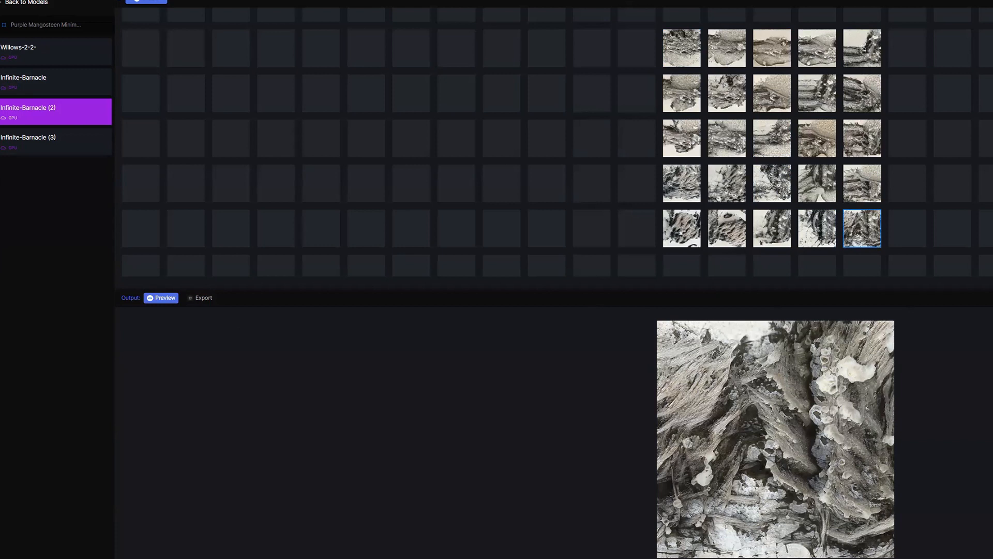
Preview the images for empty grid cells at increasing distances on both sides of the generated thumbnails.
{"action": "left_click", "coordinate": [920, 235]}
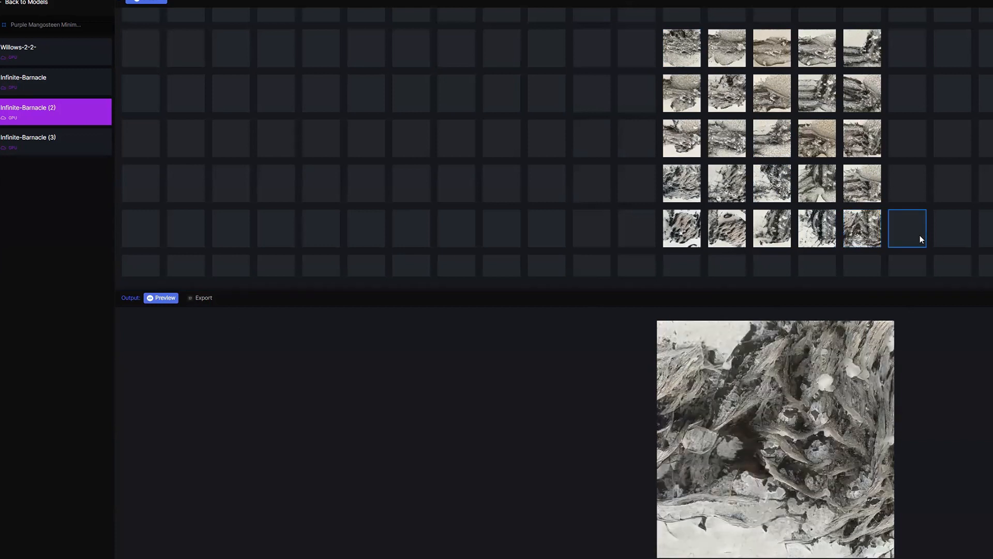
{"action": "left_click", "coordinate": [961, 233]}
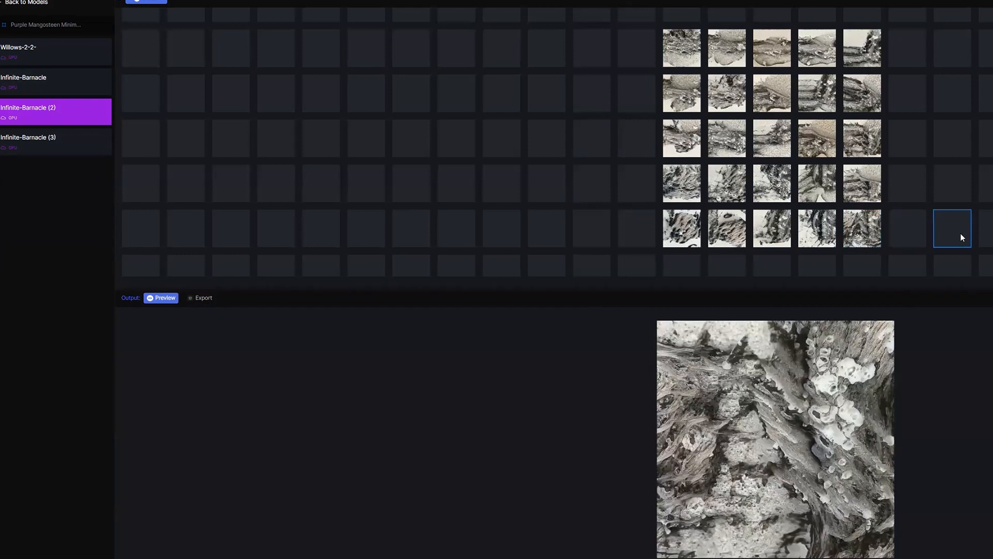
{"action": "left_click", "coordinate": [988, 230]}
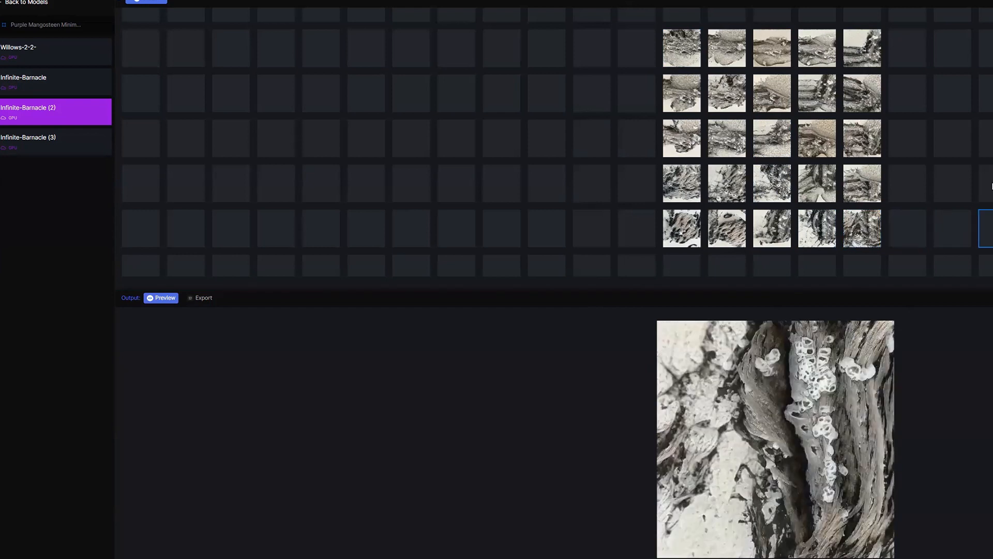
{"action": "left_click", "coordinate": [986, 139]}
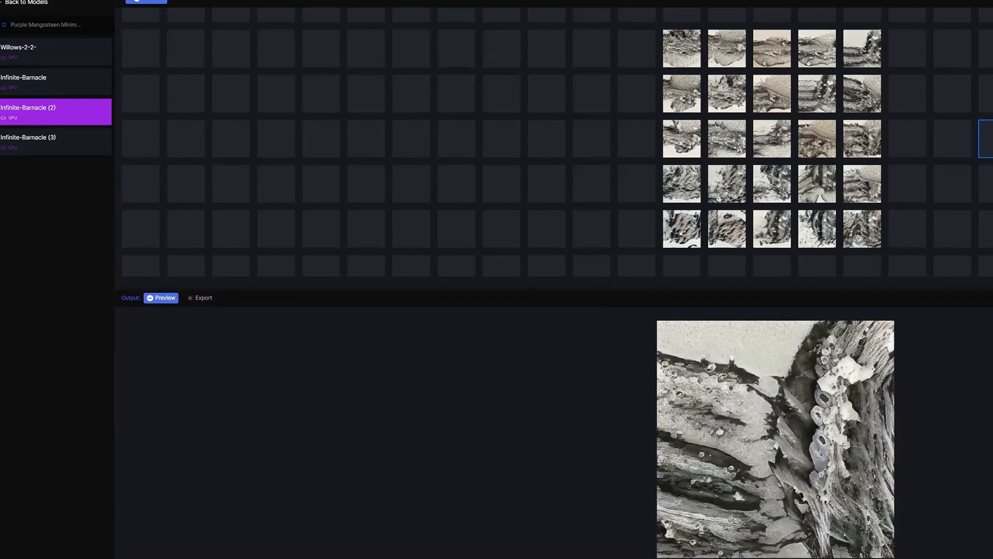
{"action": "left_click", "coordinate": [992, 265]}
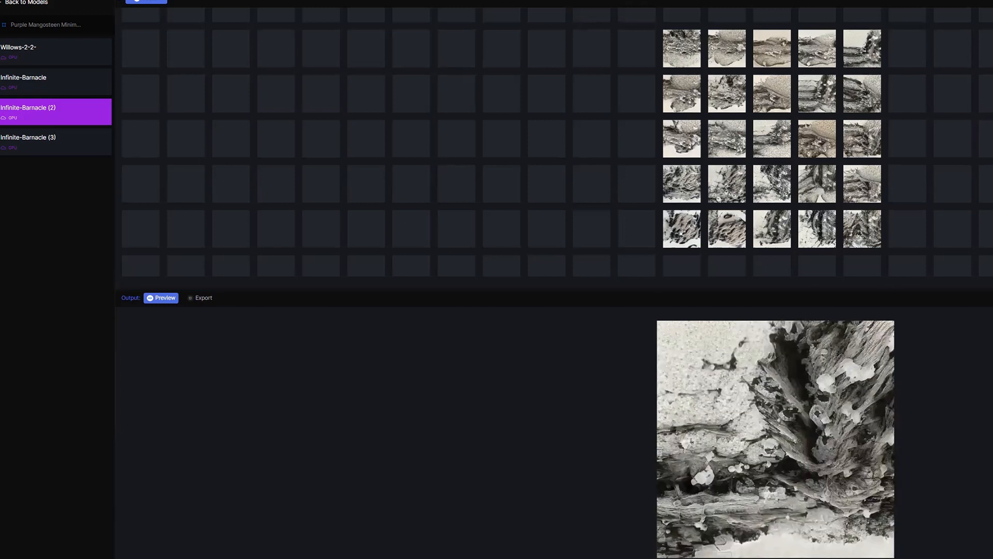
{"action": "left_click", "coordinate": [428, 149]}
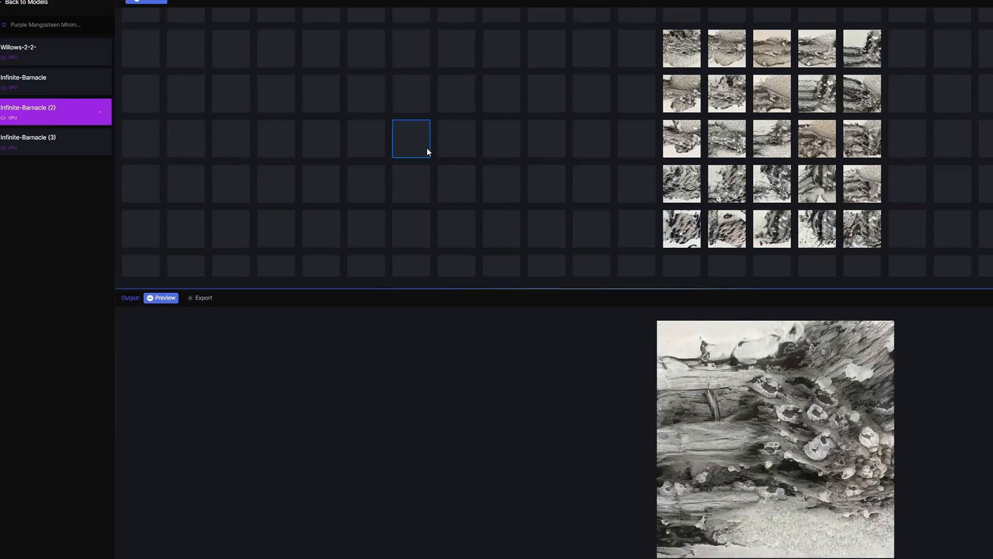
{"action": "left_click", "coordinate": [350, 148]}
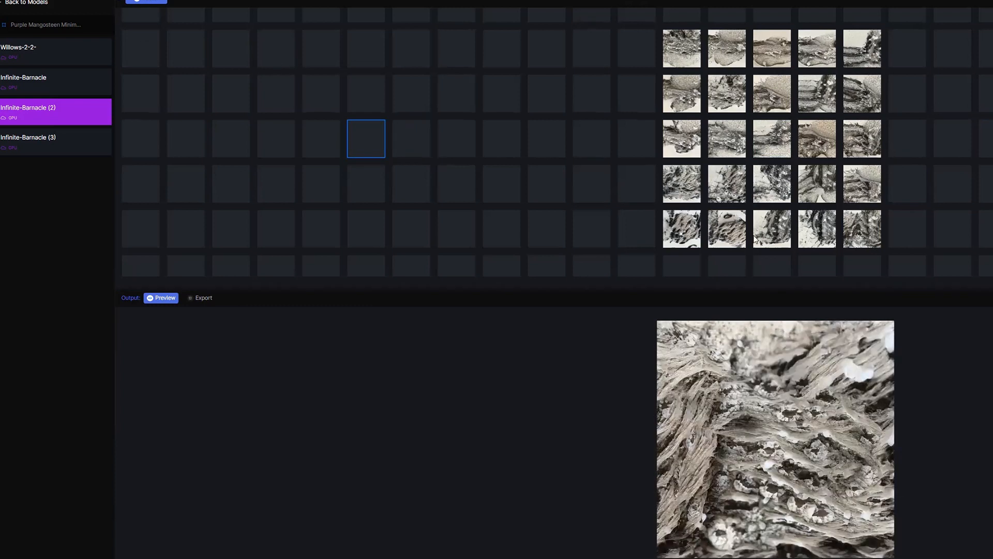
{"action": "scroll", "coordinate": [756, 239], "scroll_direction": "down", "scroll_amount": 2}
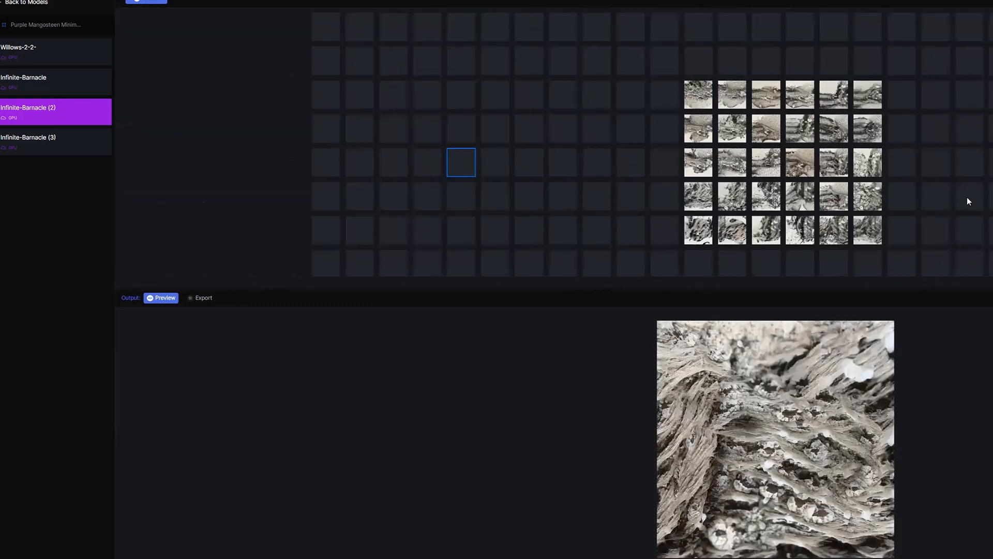
{"action": "left_click", "coordinate": [370, 26]}
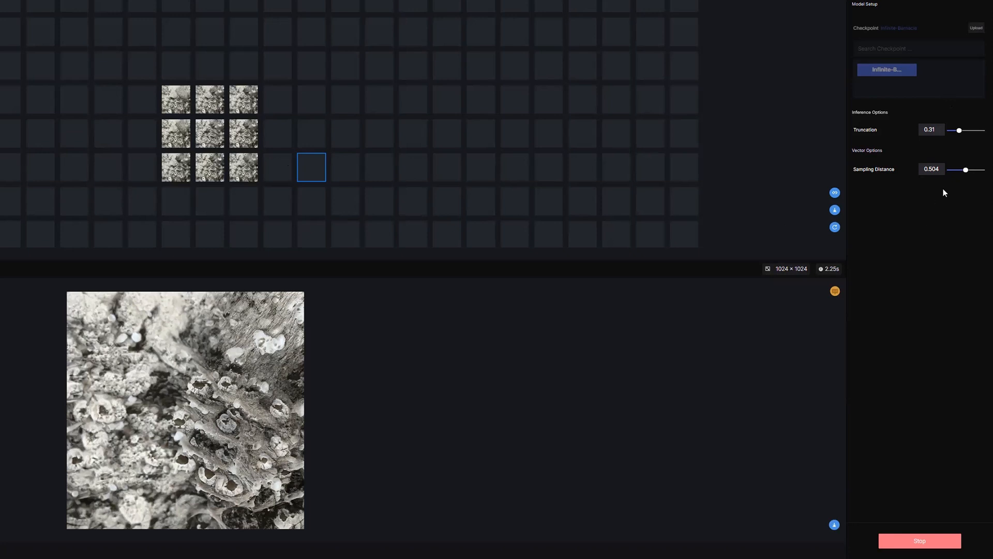
Regenerate the vector grid and preview several near and distant cells along its middle rows.
{"action": "left_click", "coordinate": [836, 229]}
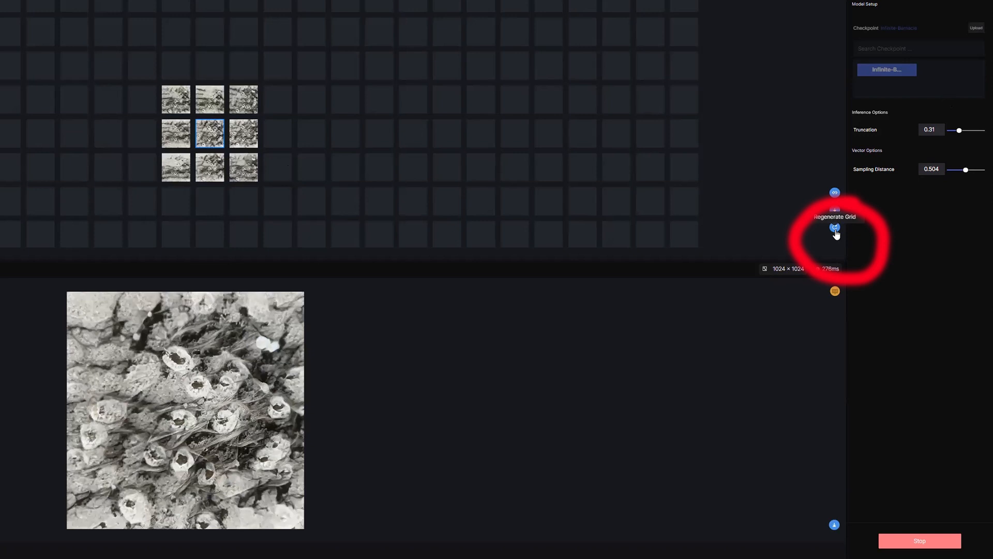
{"action": "left_click", "coordinate": [245, 103]}
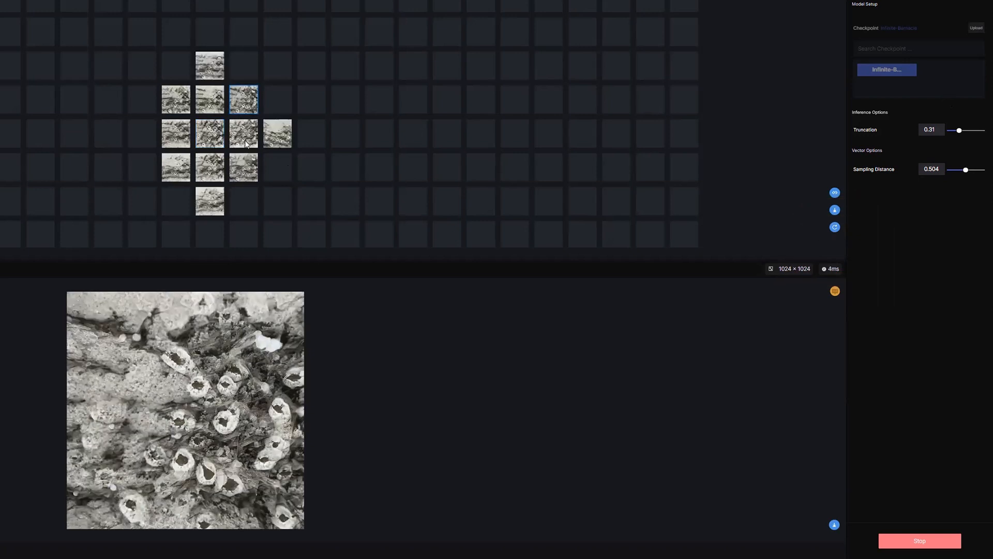
{"action": "left_click", "coordinate": [247, 144]}
{"action": "left_click", "coordinate": [281, 142]}
{"action": "left_click", "coordinate": [322, 142]}
{"action": "left_click", "coordinate": [426, 145]}
{"action": "left_click", "coordinate": [529, 142]}
{"action": "left_click", "coordinate": [28, 147]}
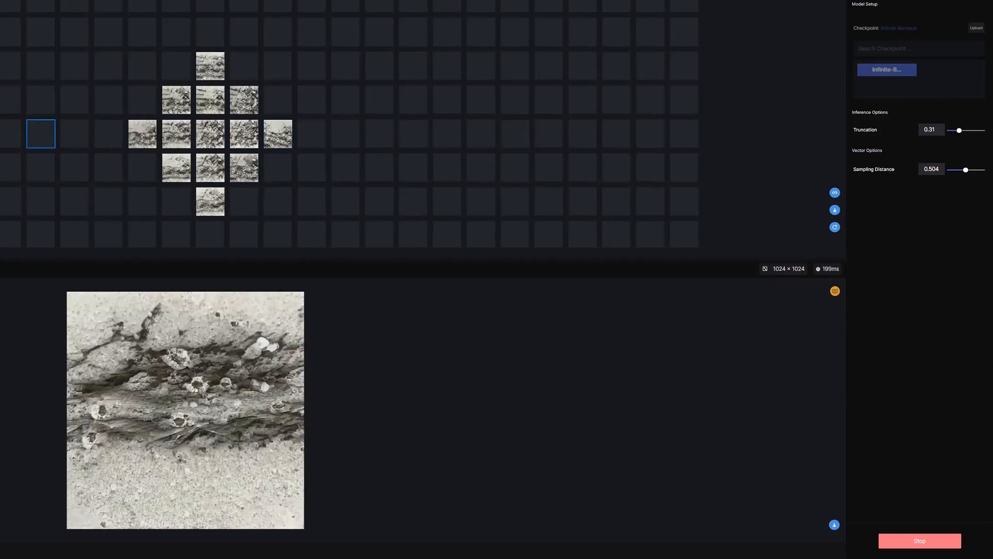
Preview distant empty cells on both sides of the generated thumbnails and open the save dialog for the image, then cancel it.
{"action": "left_click", "coordinate": [1, 142]}
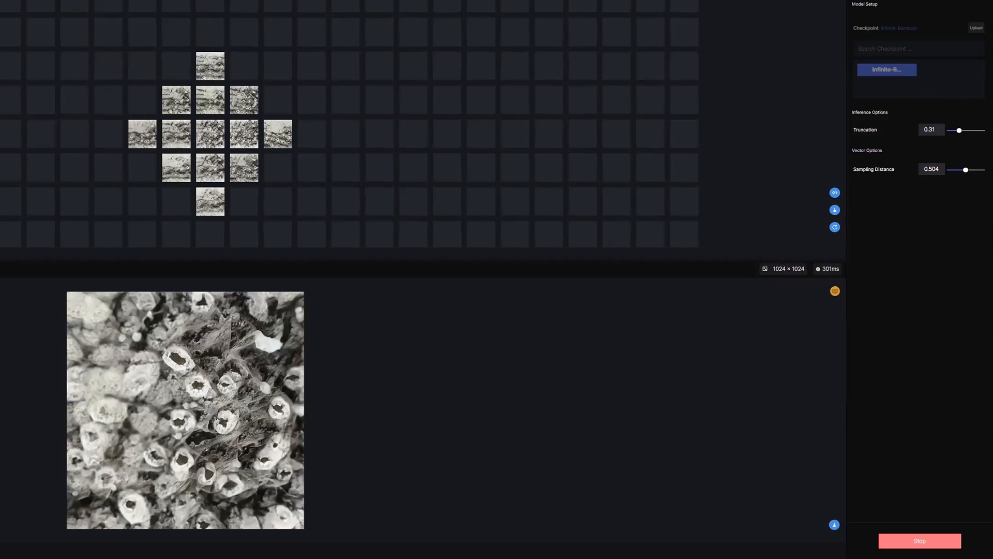
{"action": "left_click", "coordinate": [29, 173]}
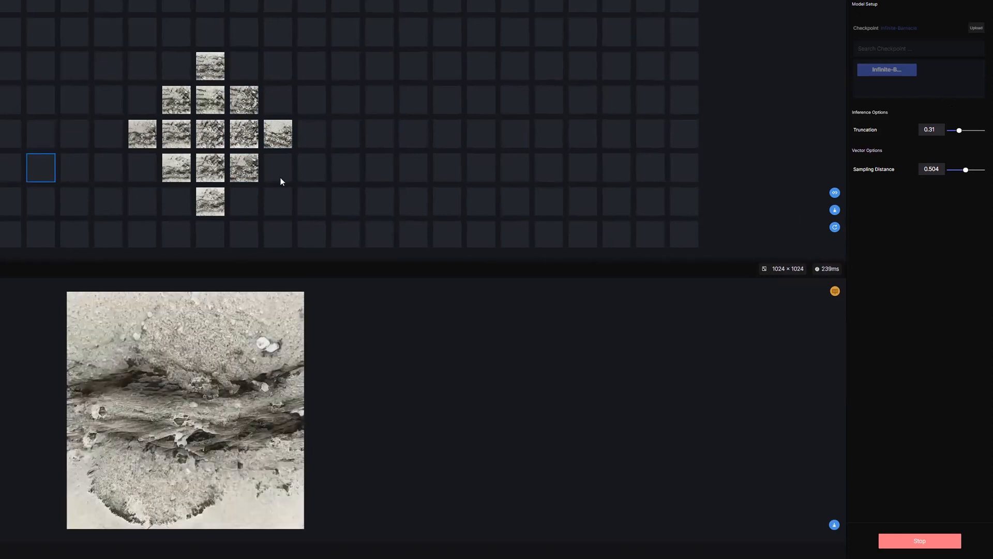
{"action": "left_click", "coordinate": [303, 178]}
{"action": "left_click", "coordinate": [456, 169]}
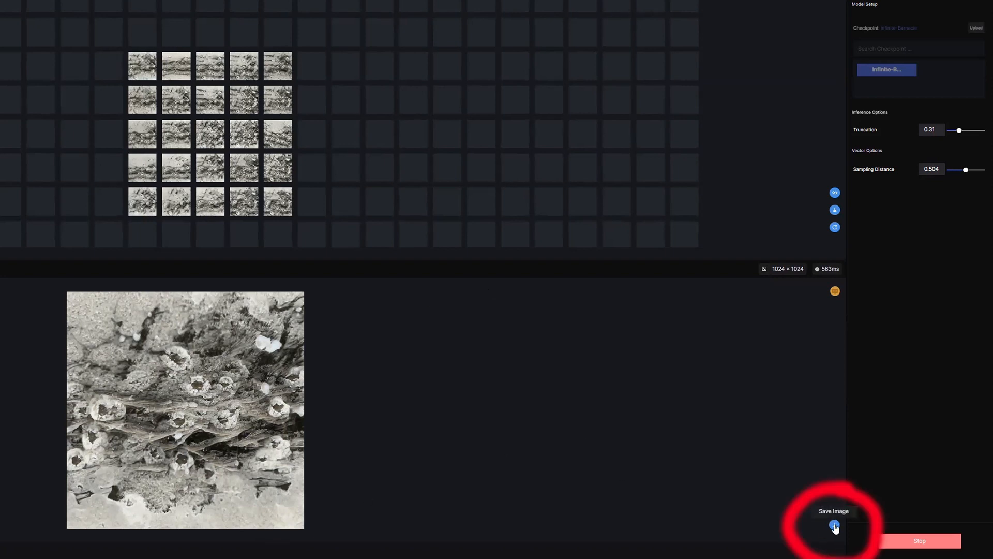
{"action": "left_click", "coordinate": [835, 526]}
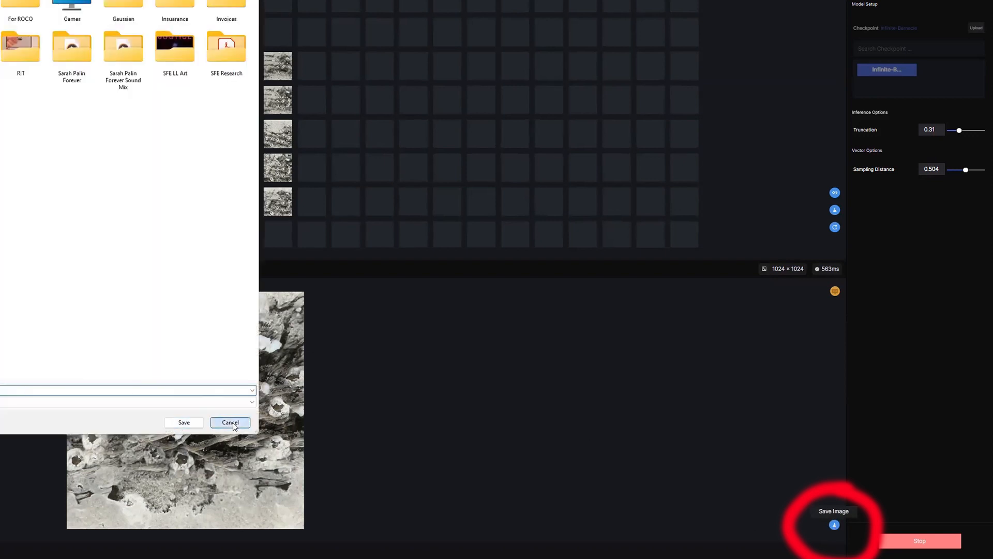
{"action": "key", "text": "Escape"}
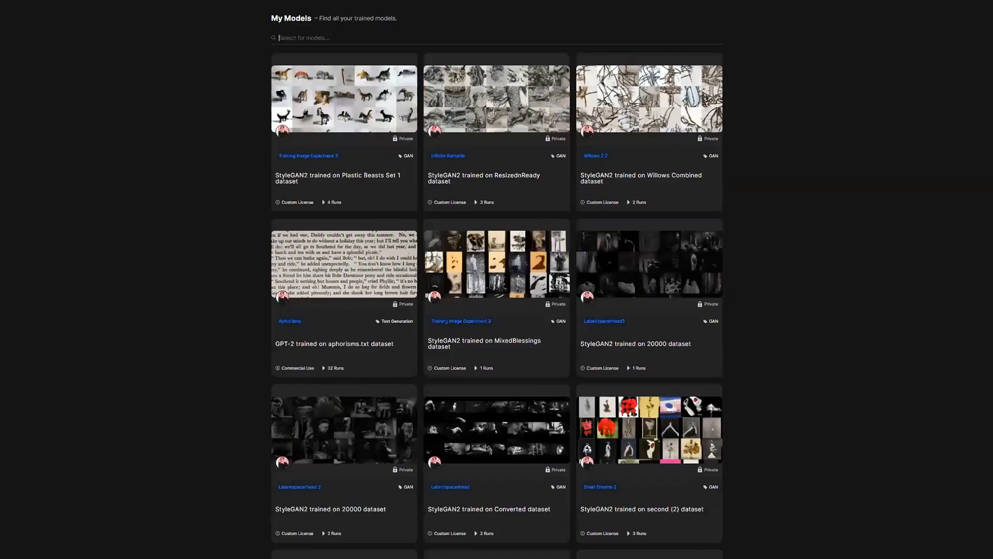
Open the Infinite Barnacle model's image and video export page and browse its random images.
{"action": "mouse_move", "coordinate": [505, 152]}
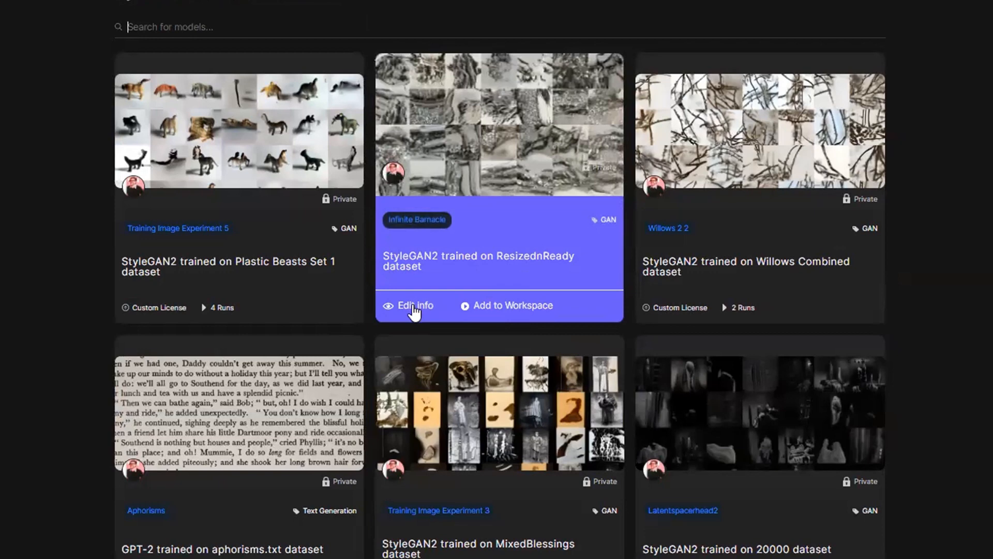
{"action": "left_click", "coordinate": [414, 306]}
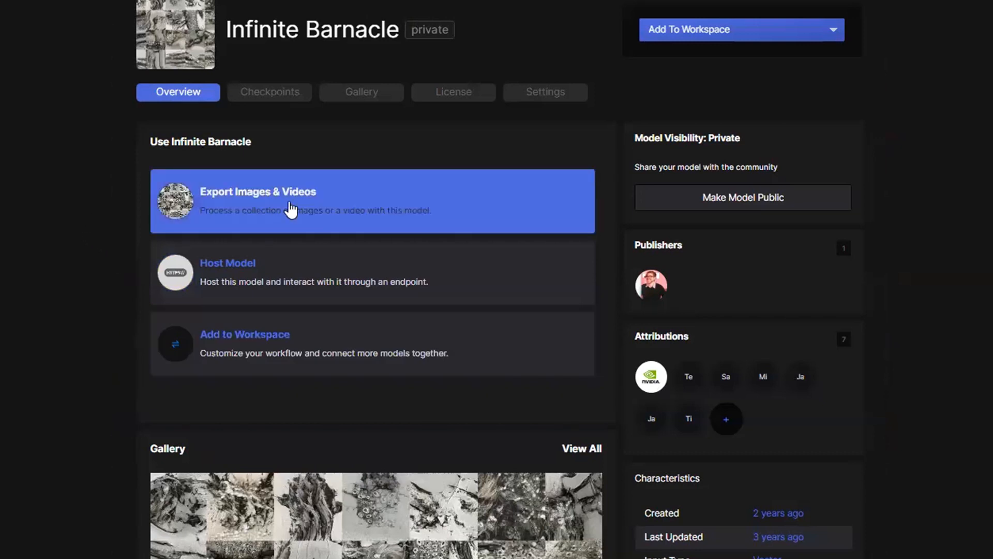
{"action": "left_click", "coordinate": [370, 196]}
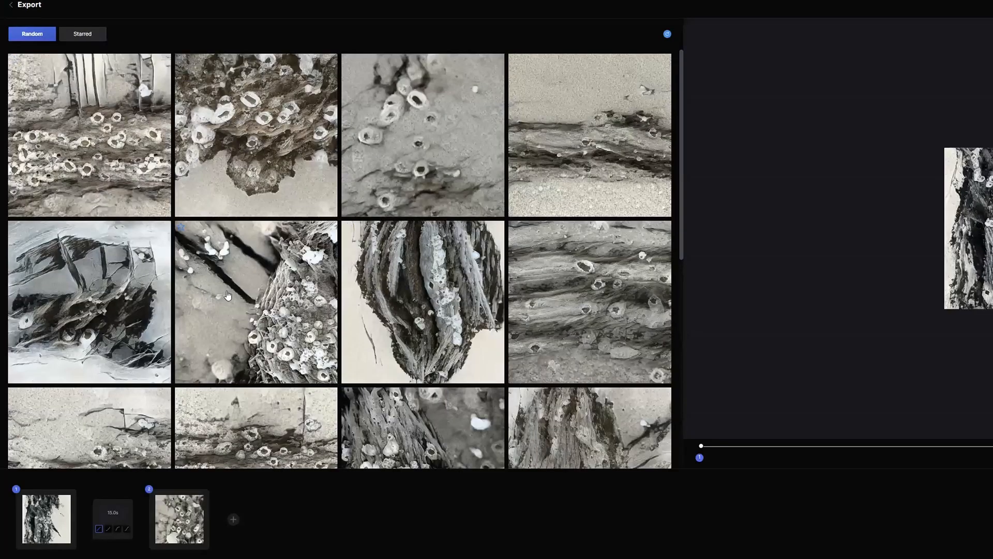
{"action": "scroll", "coordinate": [533, 300], "scroll_direction": "down", "scroll_amount": 3}
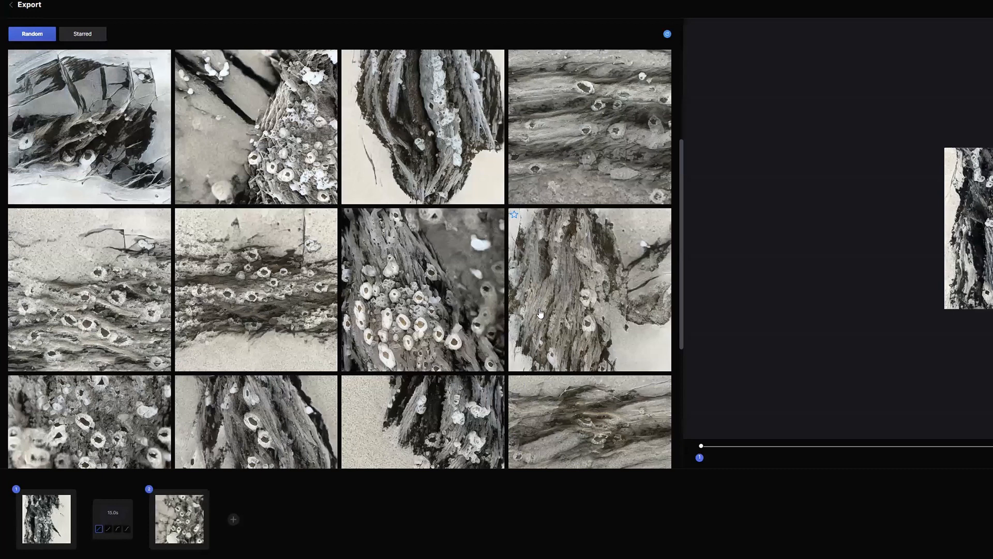
{"action": "scroll", "coordinate": [539, 313], "scroll_direction": "up", "scroll_amount": 3}
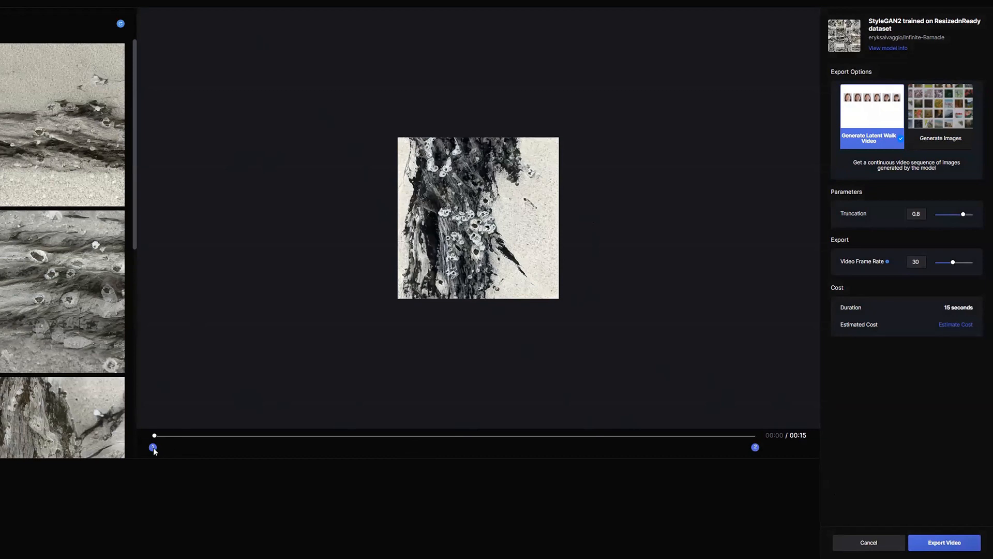
Scrub through the latent walk preview between its two keyframes and return to the start.
{"action": "left_click_drag", "start_coordinate": [155, 436], "coordinate": [169, 436]}
{"action": "left_click", "coordinate": [197, 436]}
{"action": "left_click_drag", "start_coordinate": [197, 436], "coordinate": [389, 436]}
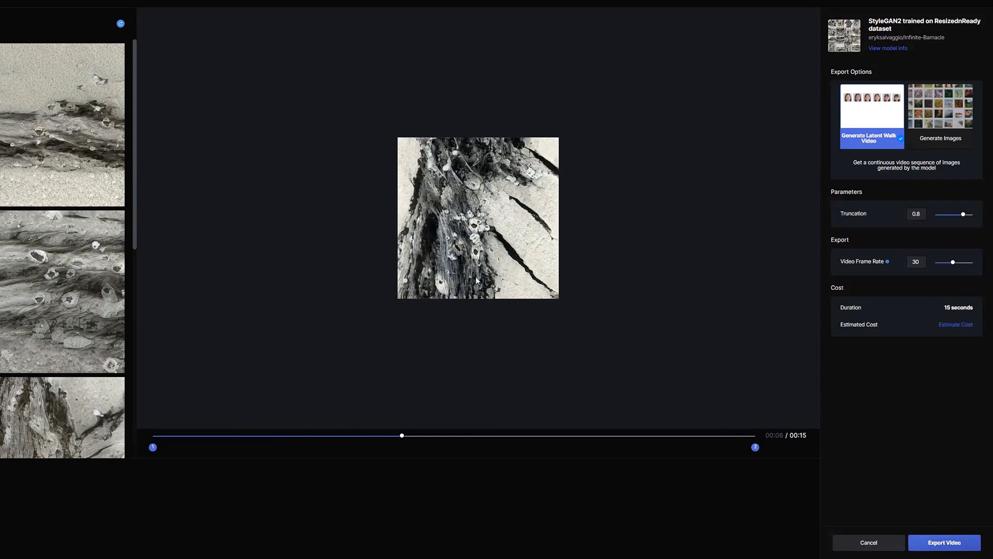
{"action": "left_click_drag", "start_coordinate": [401, 437], "coordinate": [154, 439]}
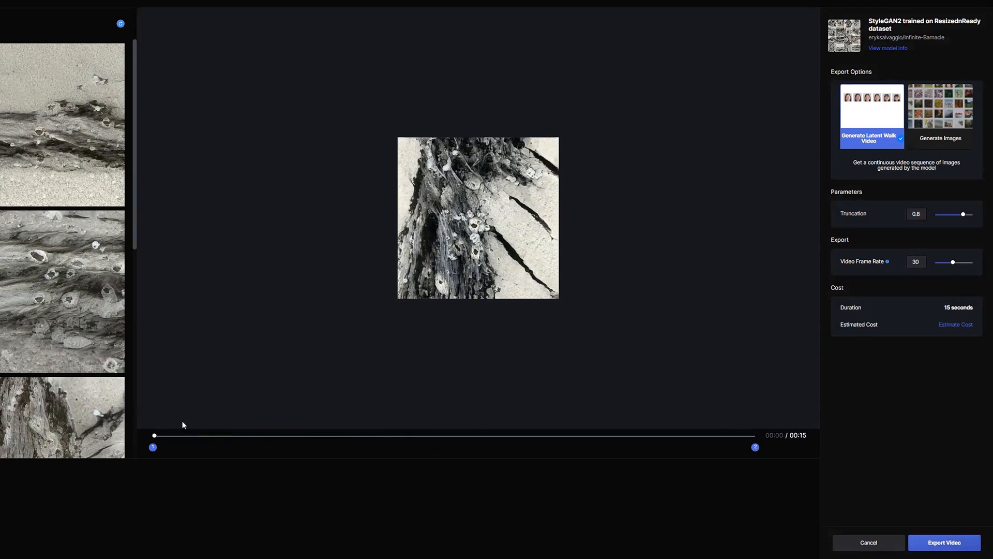
Export the 15-second latent walk video of the Infinite Barnacle model.
{"action": "right_click", "coordinate": [464, 223]}
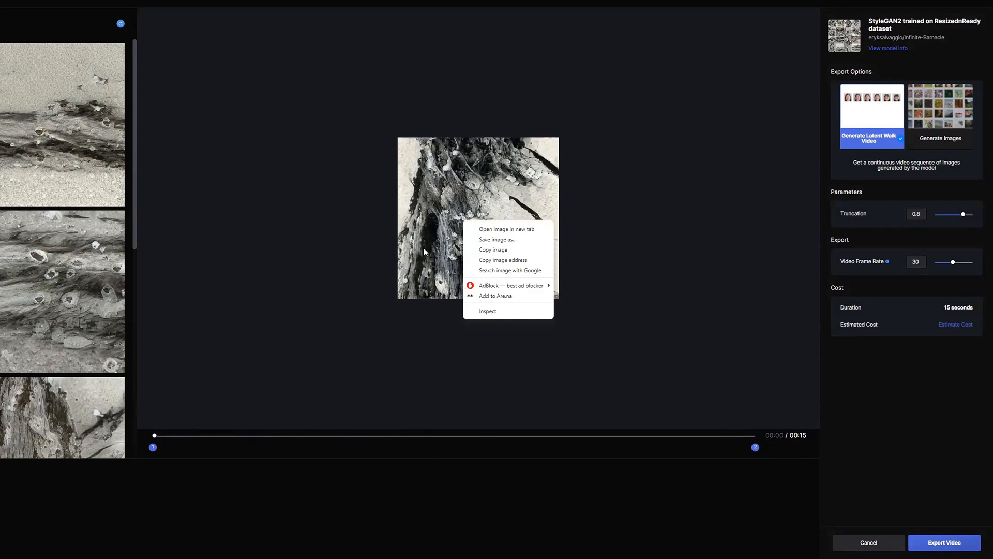
{"action": "left_click", "coordinate": [873, 230]}
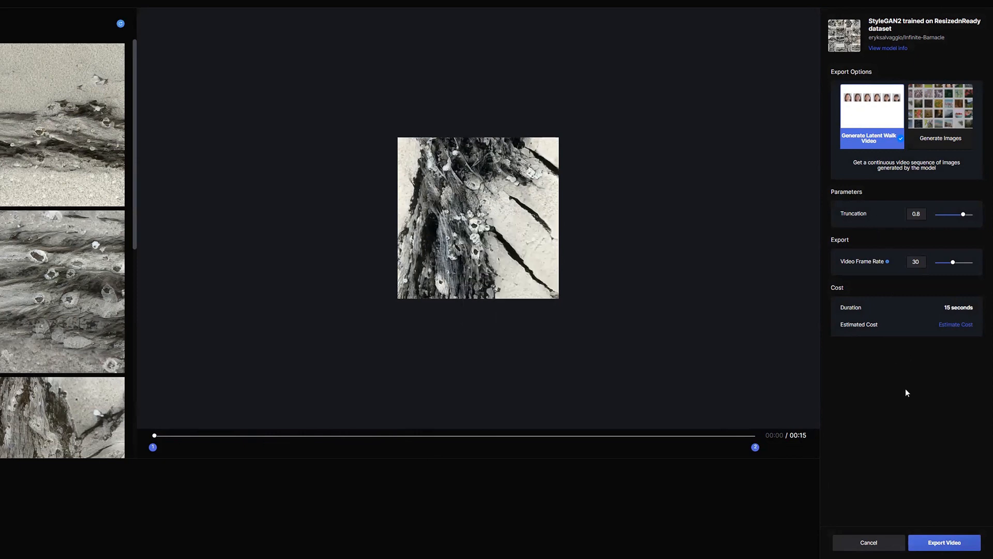
{"action": "left_click", "coordinate": [940, 546]}
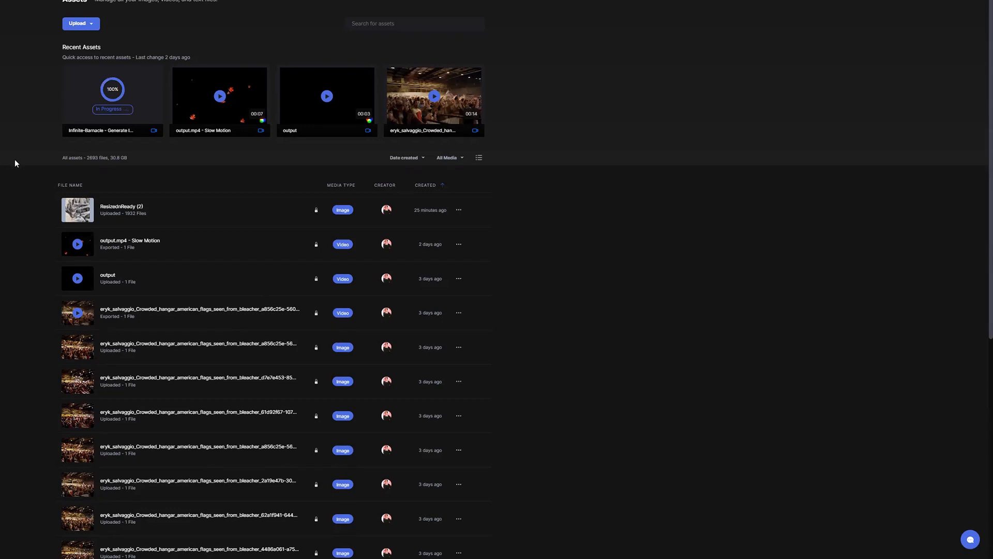
Open the exported Infinite-Barnacle interpolation video from the recent assets and play it.
{"action": "mouse_move", "coordinate": [112, 88]}
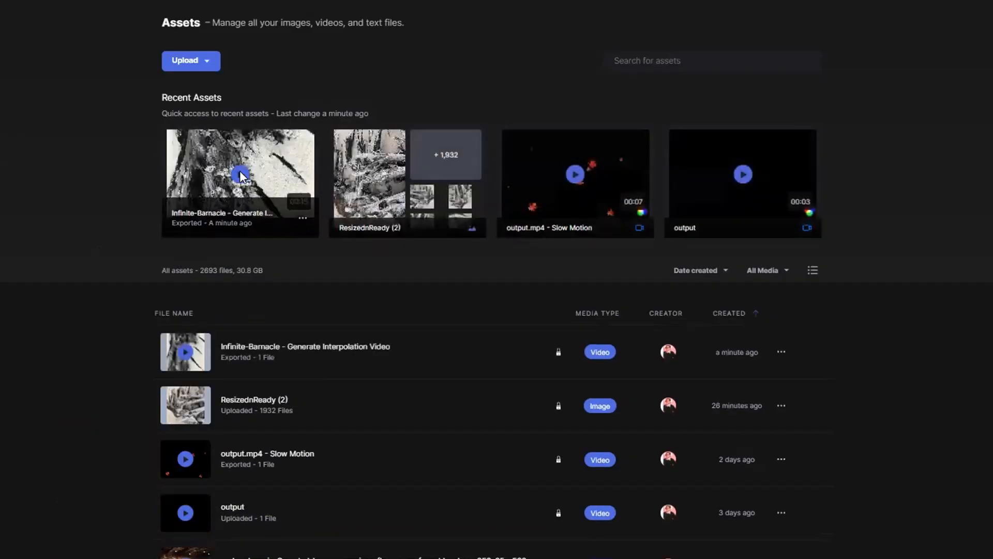
{"action": "left_click", "coordinate": [240, 171]}
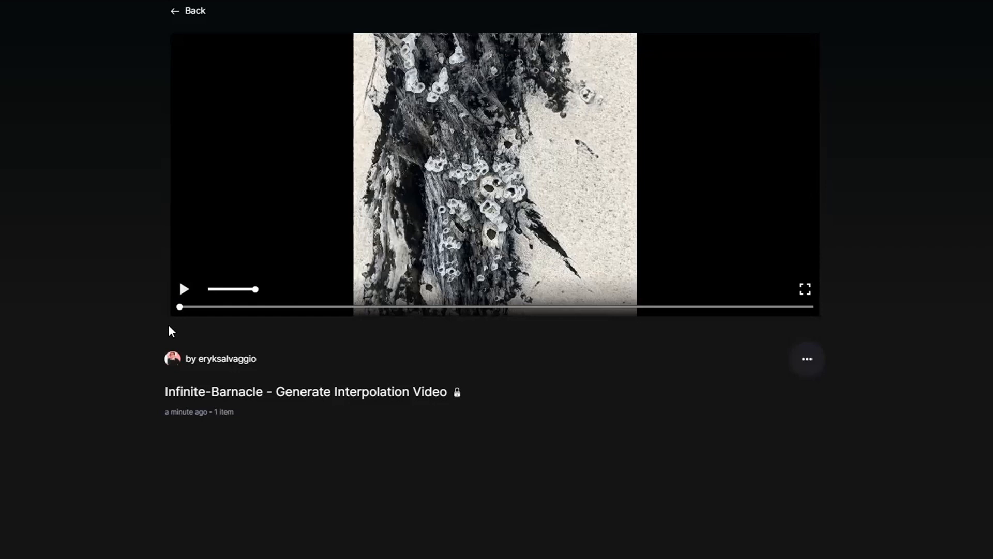
{"action": "left_click", "coordinate": [184, 292]}
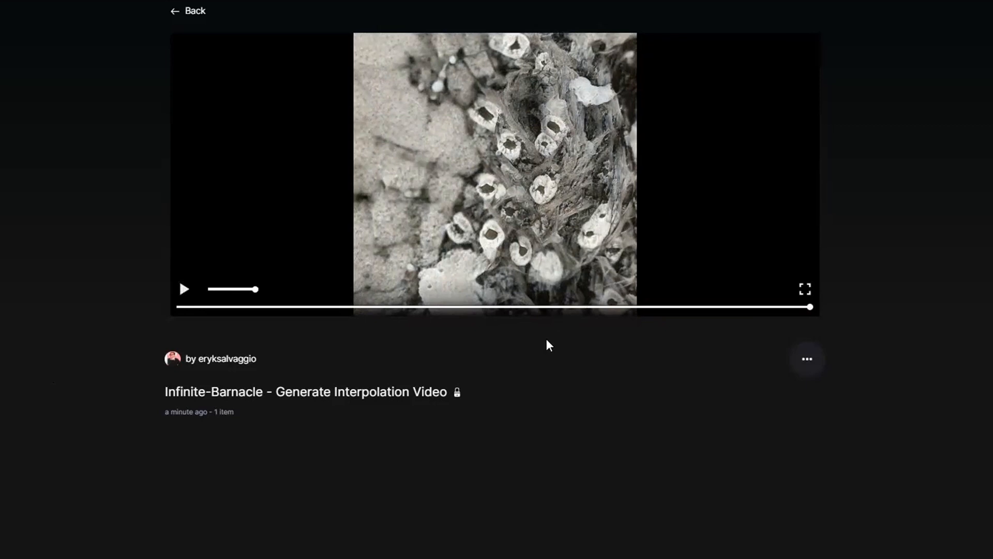
{"action": "left_click", "coordinate": [184, 290]}
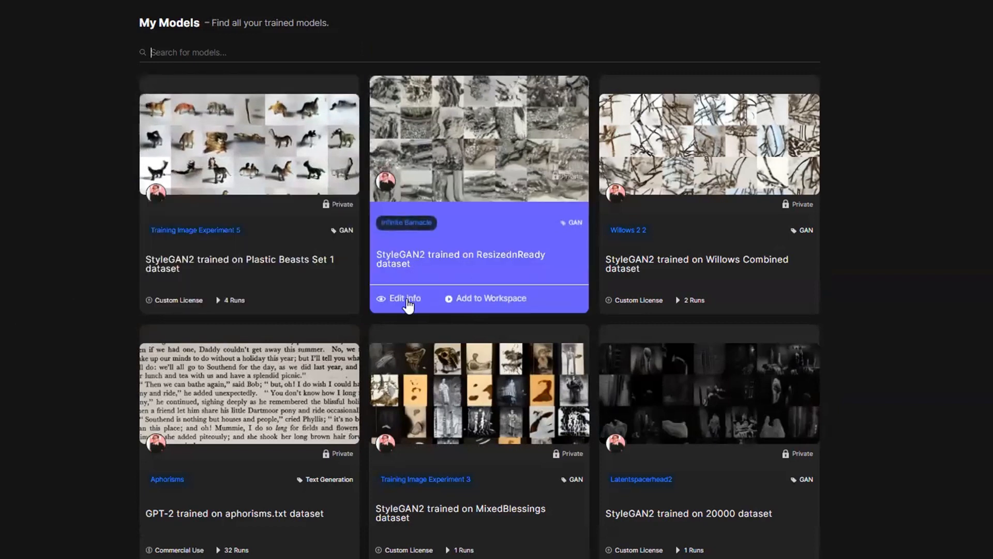
Reopen the export page of the Infinite Barnacle model and look over its new set of random images.
{"action": "left_click", "coordinate": [407, 299]}
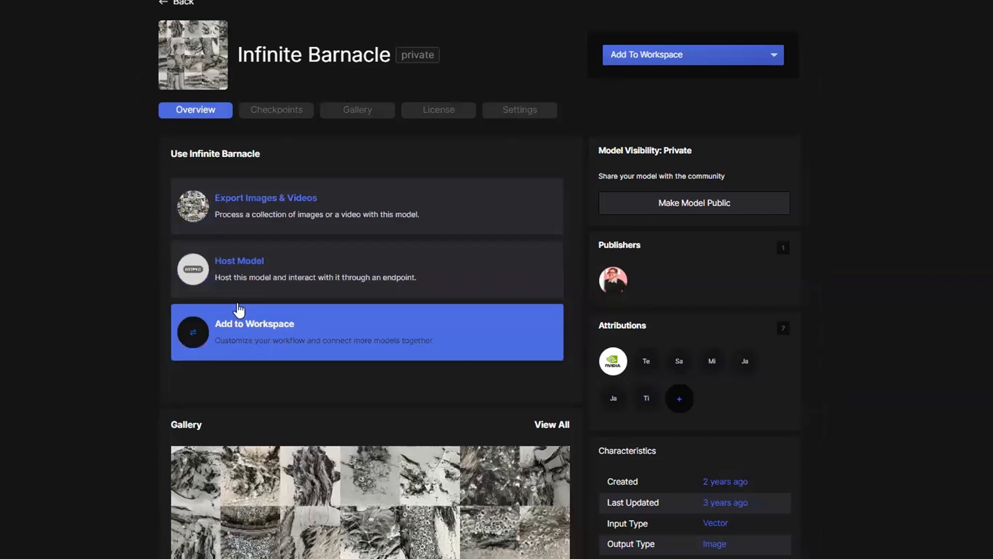
{"action": "left_click", "coordinate": [272, 208]}
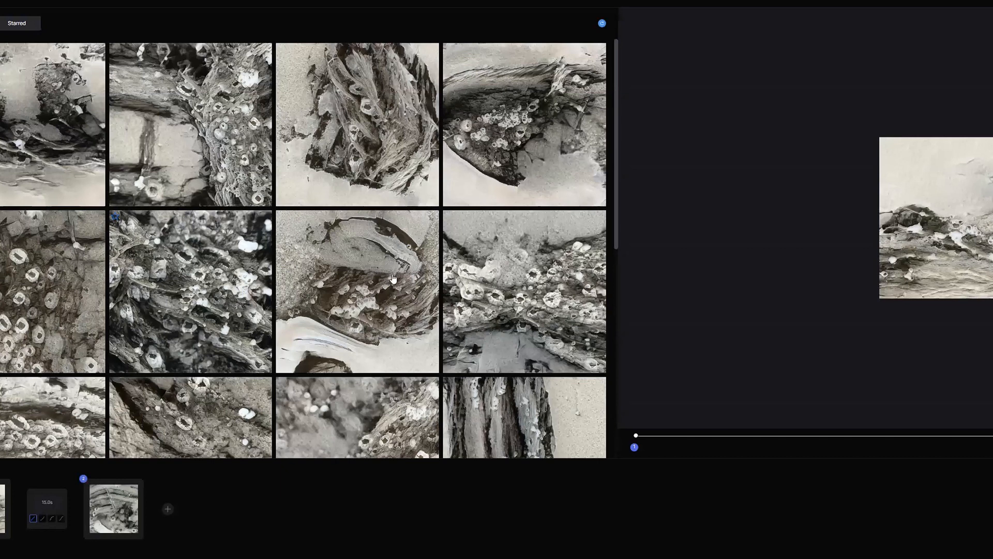
{"action": "scroll", "coordinate": [412, 306], "scroll_direction": "down", "scroll_amount": 8}
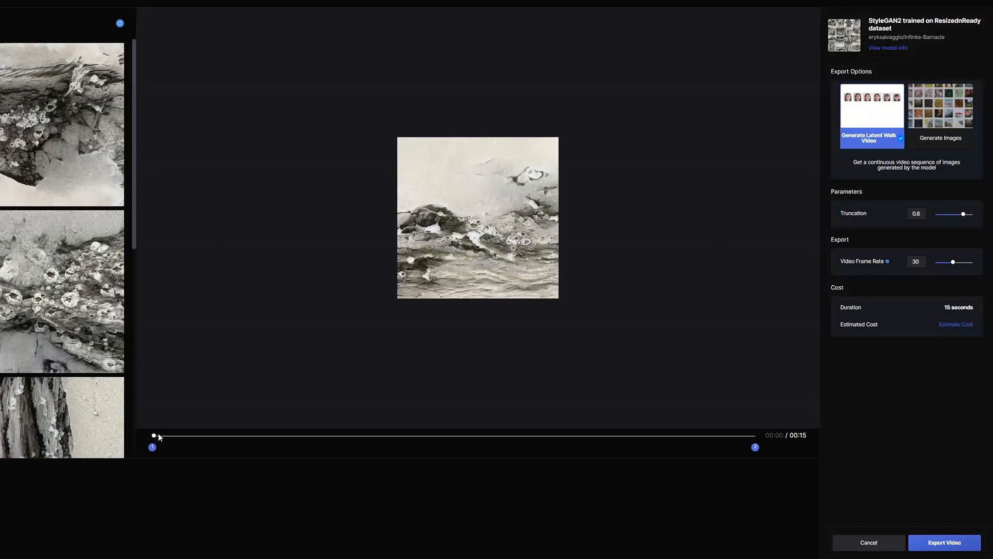
Scrub forward and back through the new latent walk to compare frames between the two keyframes.
{"action": "left_click_drag", "start_coordinate": [325, 443], "coordinate": [515, 444]}
{"action": "left_click", "coordinate": [636, 441]}
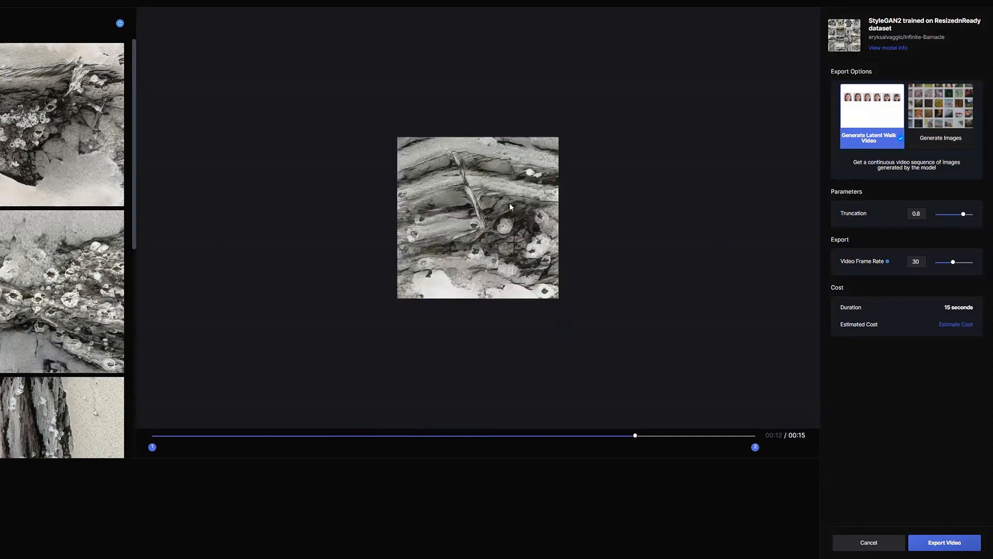
{"action": "left_click", "coordinate": [491, 437]}
{"action": "left_click_drag", "start_coordinate": [488, 437], "coordinate": [374, 436]}
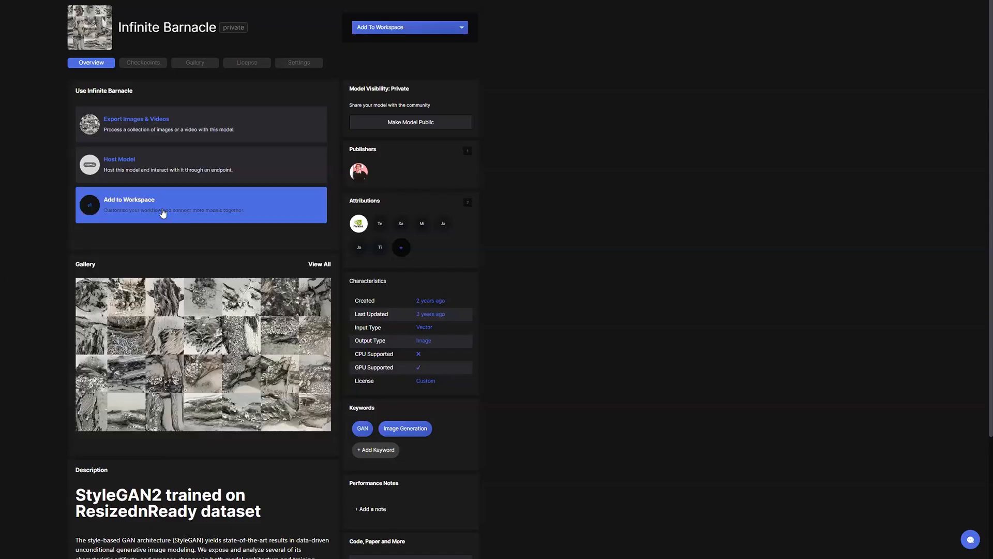
Add the Infinite Barnacle model to a new workspace named Grapefruit Deformalism.
{"action": "left_click", "coordinate": [131, 200]}
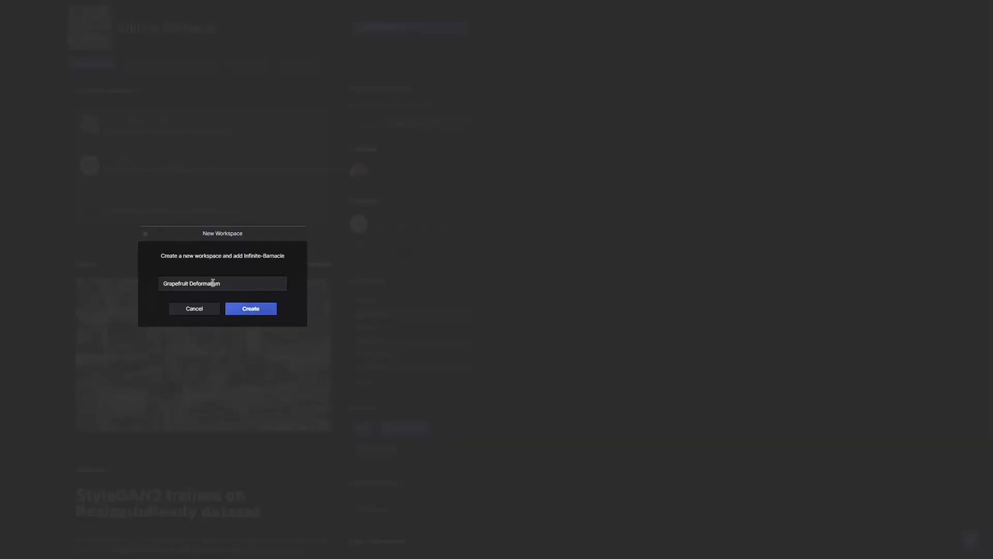
{"action": "left_click", "coordinate": [250, 309]}
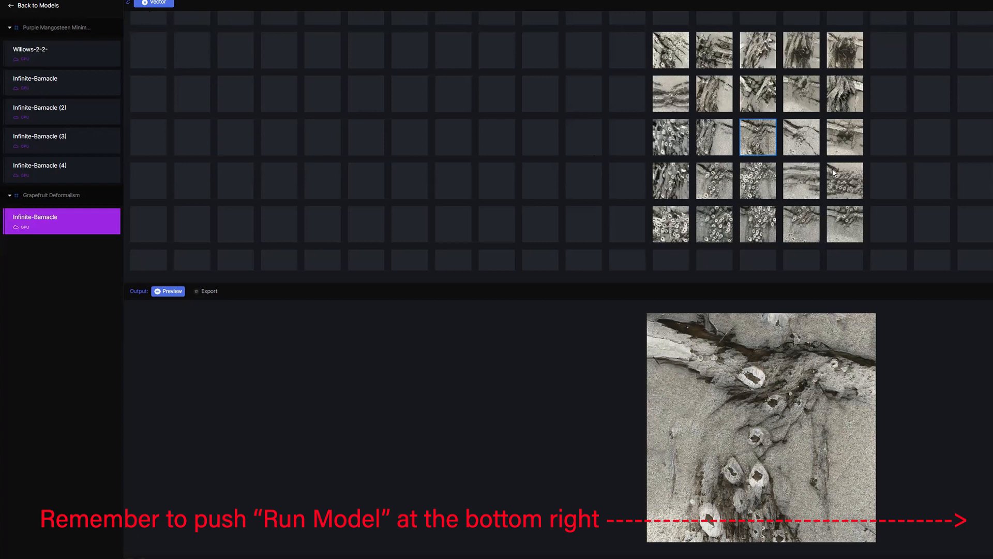
Preview a variety of generated thumbnails from different rows of the new workspace's vector grid.
{"action": "left_click", "coordinate": [808, 142]}
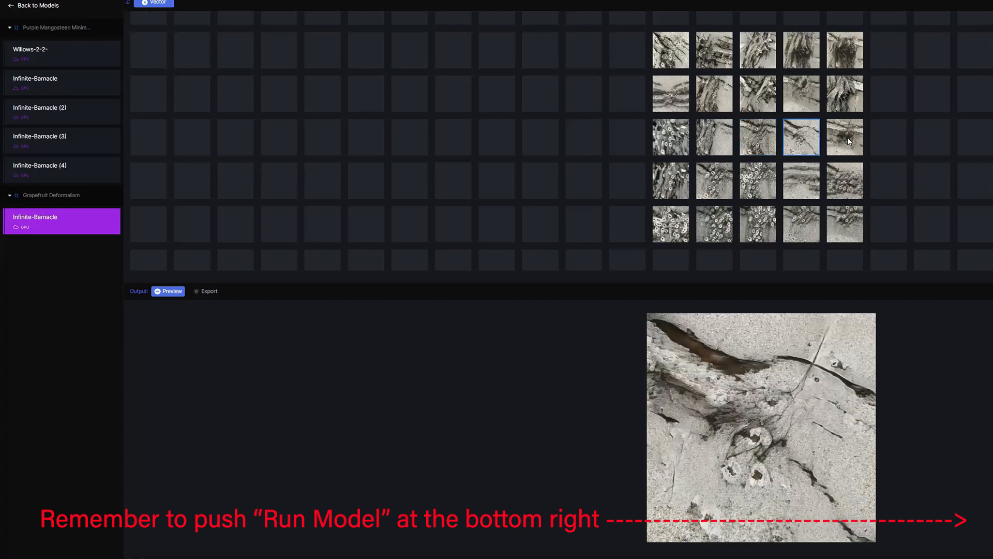
{"action": "left_click", "coordinate": [847, 138]}
{"action": "left_click", "coordinate": [673, 230]}
{"action": "left_click", "coordinate": [671, 137]}
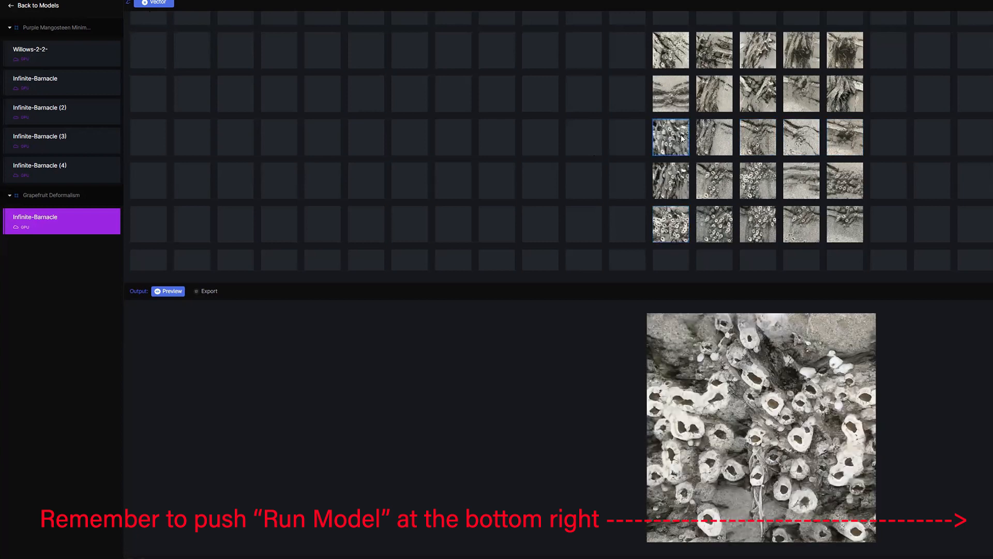
{"action": "left_click", "coordinate": [758, 184]}
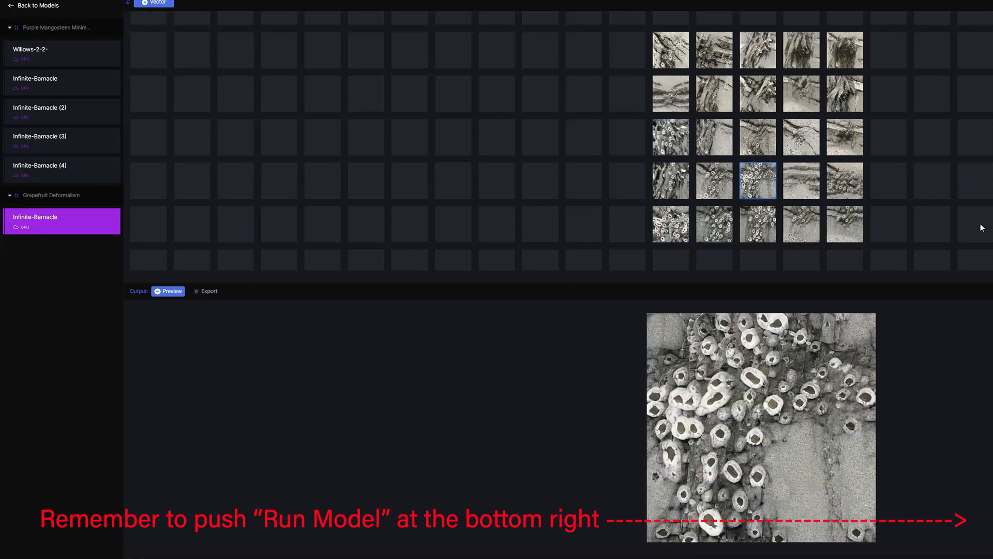
{"action": "left_click", "coordinate": [859, 229]}
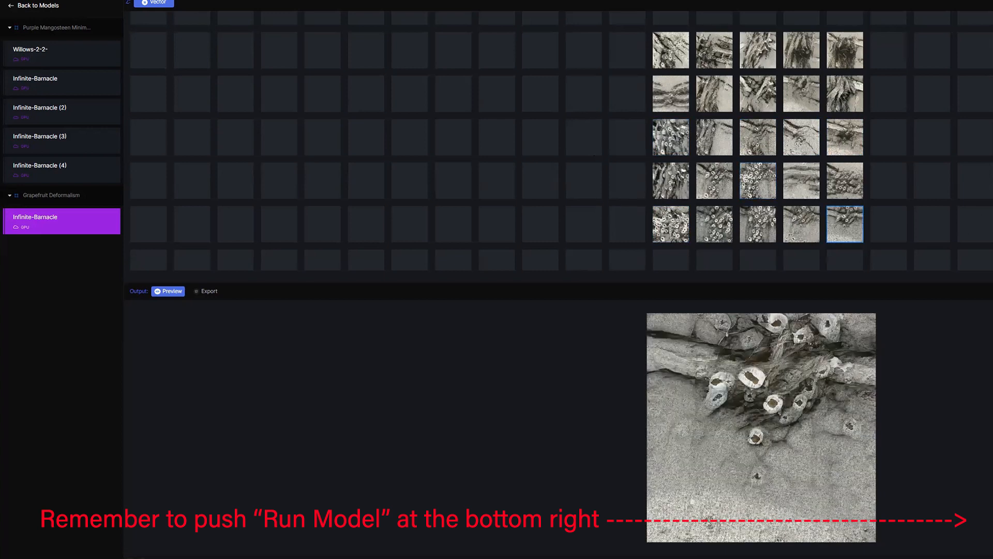
{"action": "left_click", "coordinate": [714, 94]}
{"action": "left_click", "coordinate": [758, 93]}
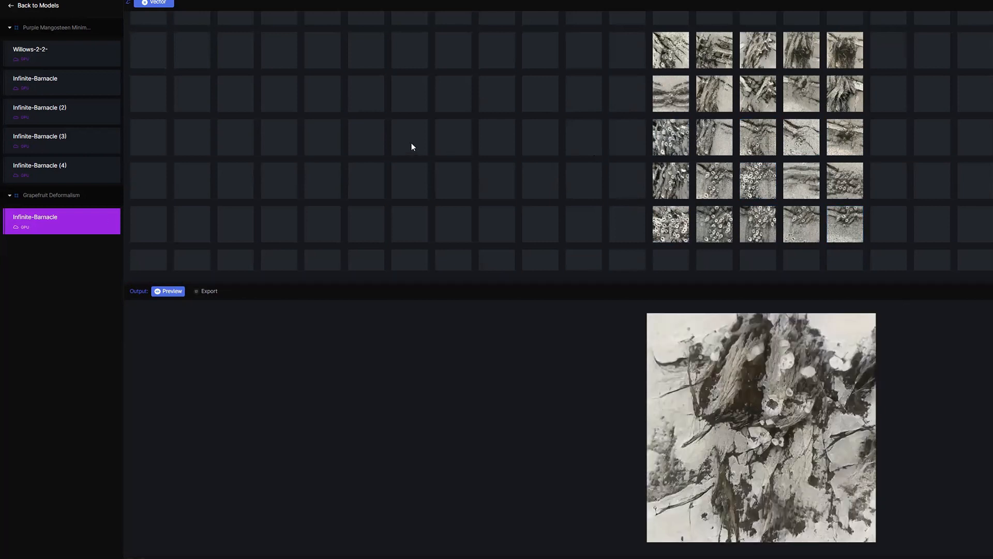
Preview the images for three empty grid cells far from the generated thumbnails.
{"action": "left_click", "coordinate": [418, 143]}
{"action": "left_click", "coordinate": [237, 147]}
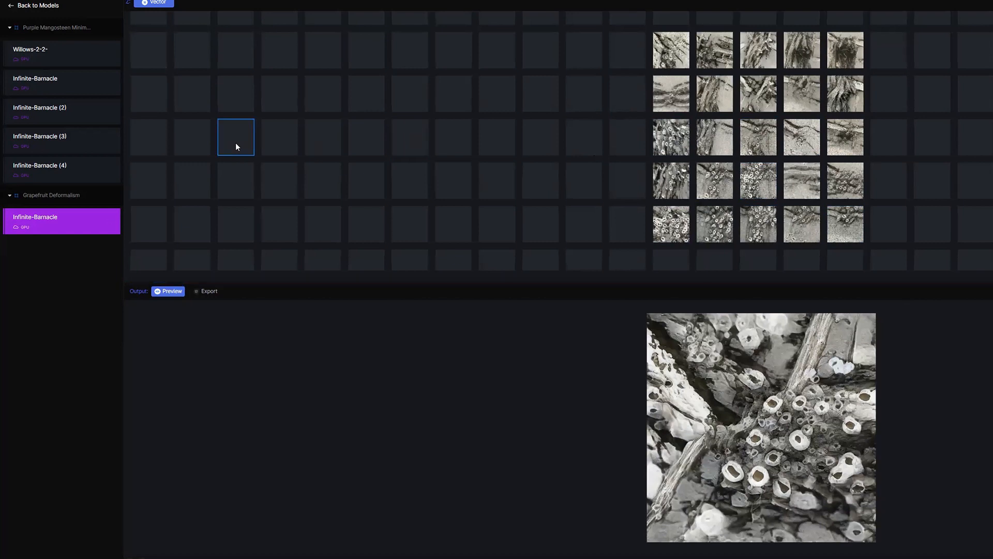
{"action": "left_click", "coordinate": [234, 60]}
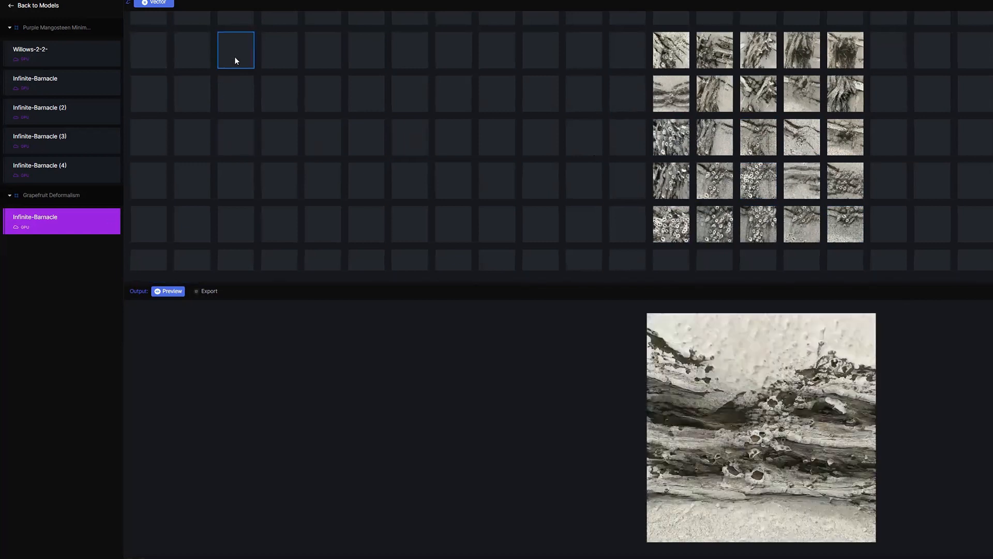
Survey the extent of the vector grid around the generated thumbnails at a much smaller scale, in several directions.
{"action": "scroll", "coordinate": [771, 145], "scroll_direction": "down", "scroll_amount": 2}
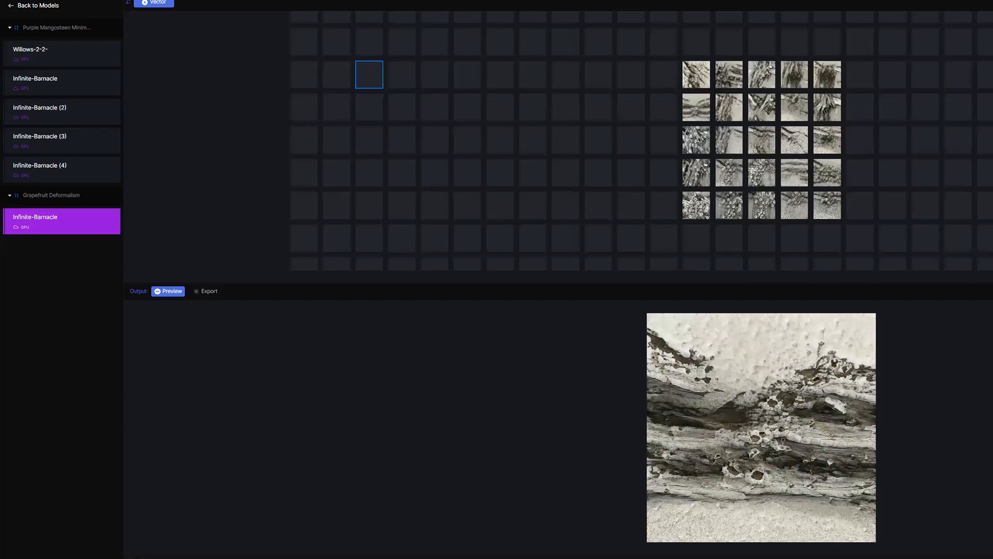
{"action": "key", "text": "ctrl+minus"}
{"action": "key", "text": "ctrl+minus"}
{"action": "key", "text": "ctrl+minus"}
{"action": "key", "text": "ctrl+minus"}
{"action": "key", "text": "ctrl+minus"}
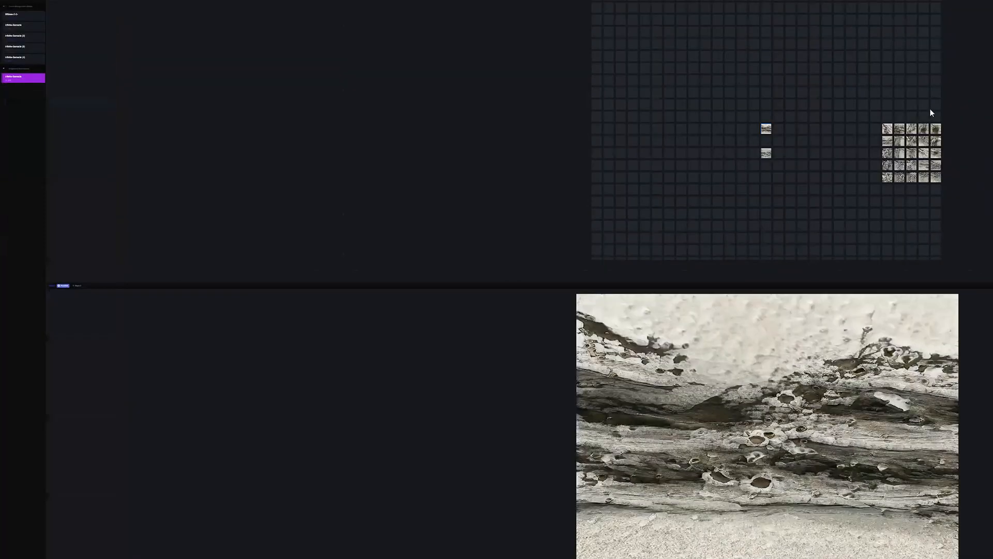
{"action": "key", "text": "ctrl+minus"}
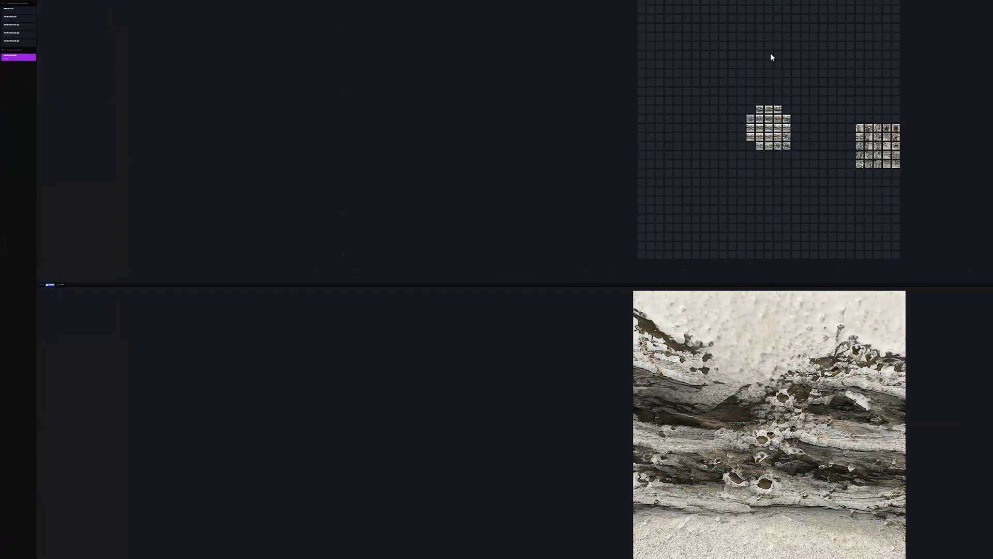
{"action": "left_click_drag", "start_coordinate": [787, 219], "coordinate": [646, 201]}
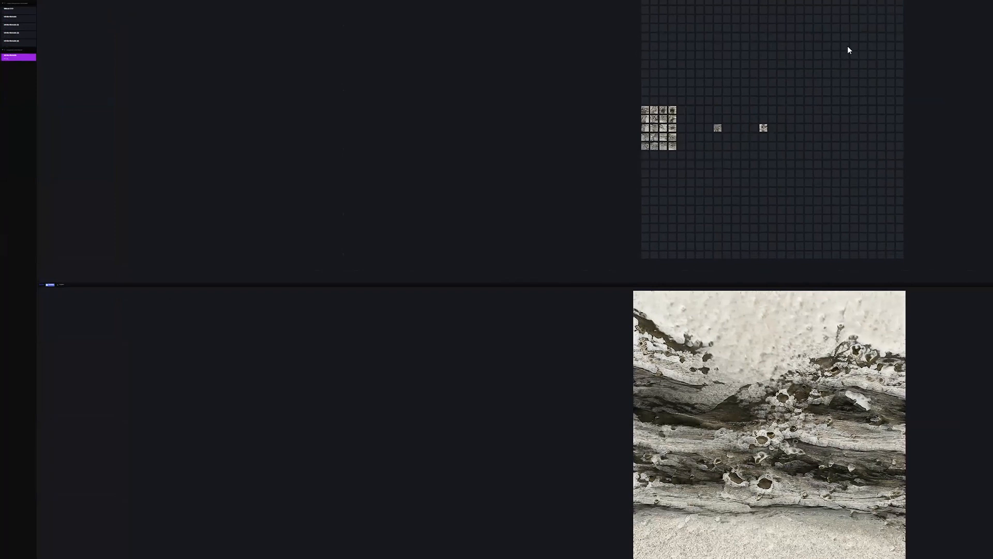
{"action": "left_click_drag", "start_coordinate": [816, 106], "coordinate": [685, 215]}
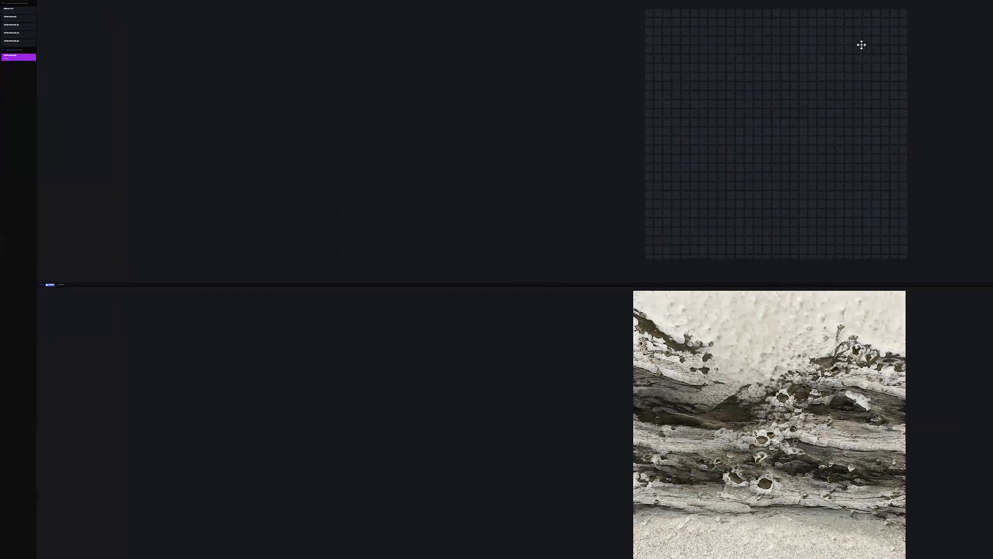
{"action": "left_click_drag", "start_coordinate": [692, 238], "coordinate": [831, 78]}
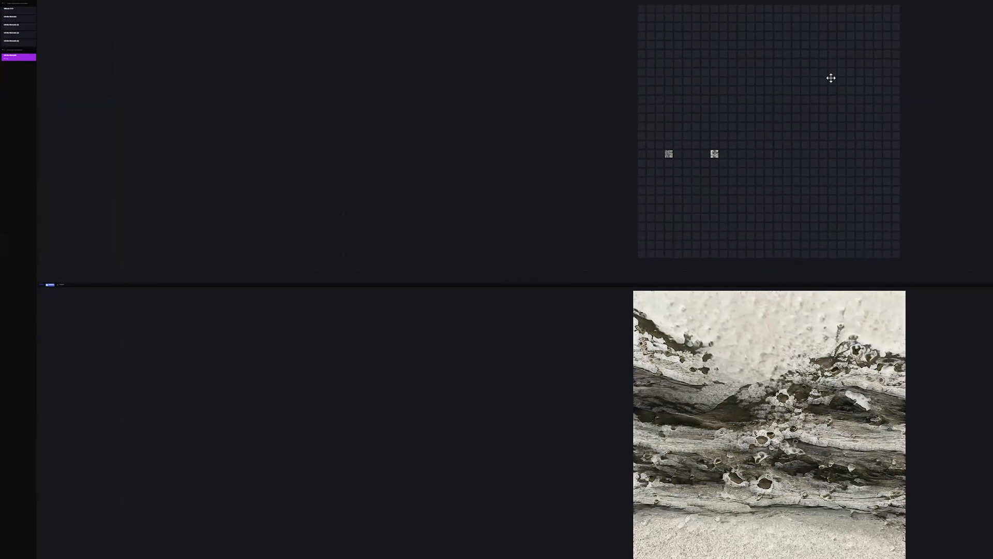
{"action": "left_click_drag", "start_coordinate": [692, 209], "coordinate": [812, 129]}
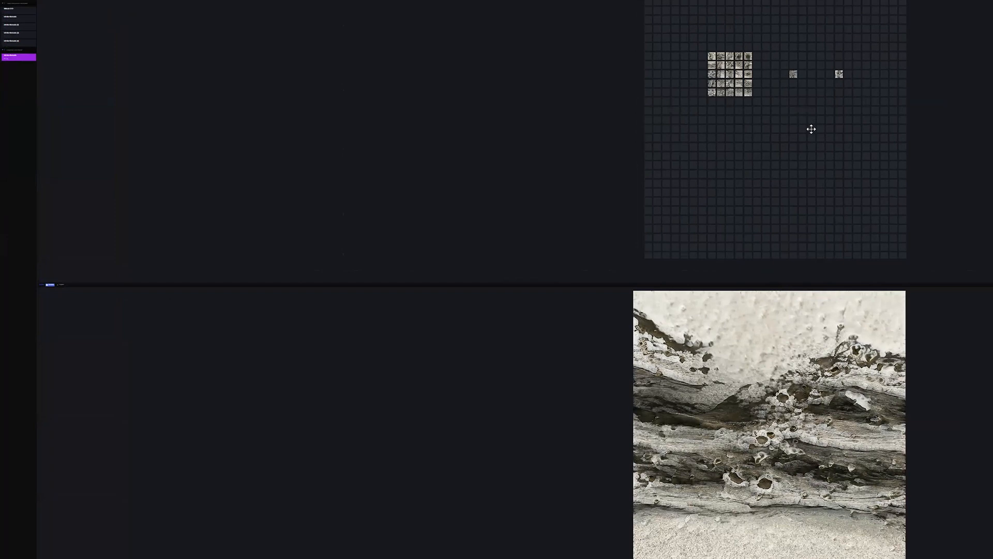